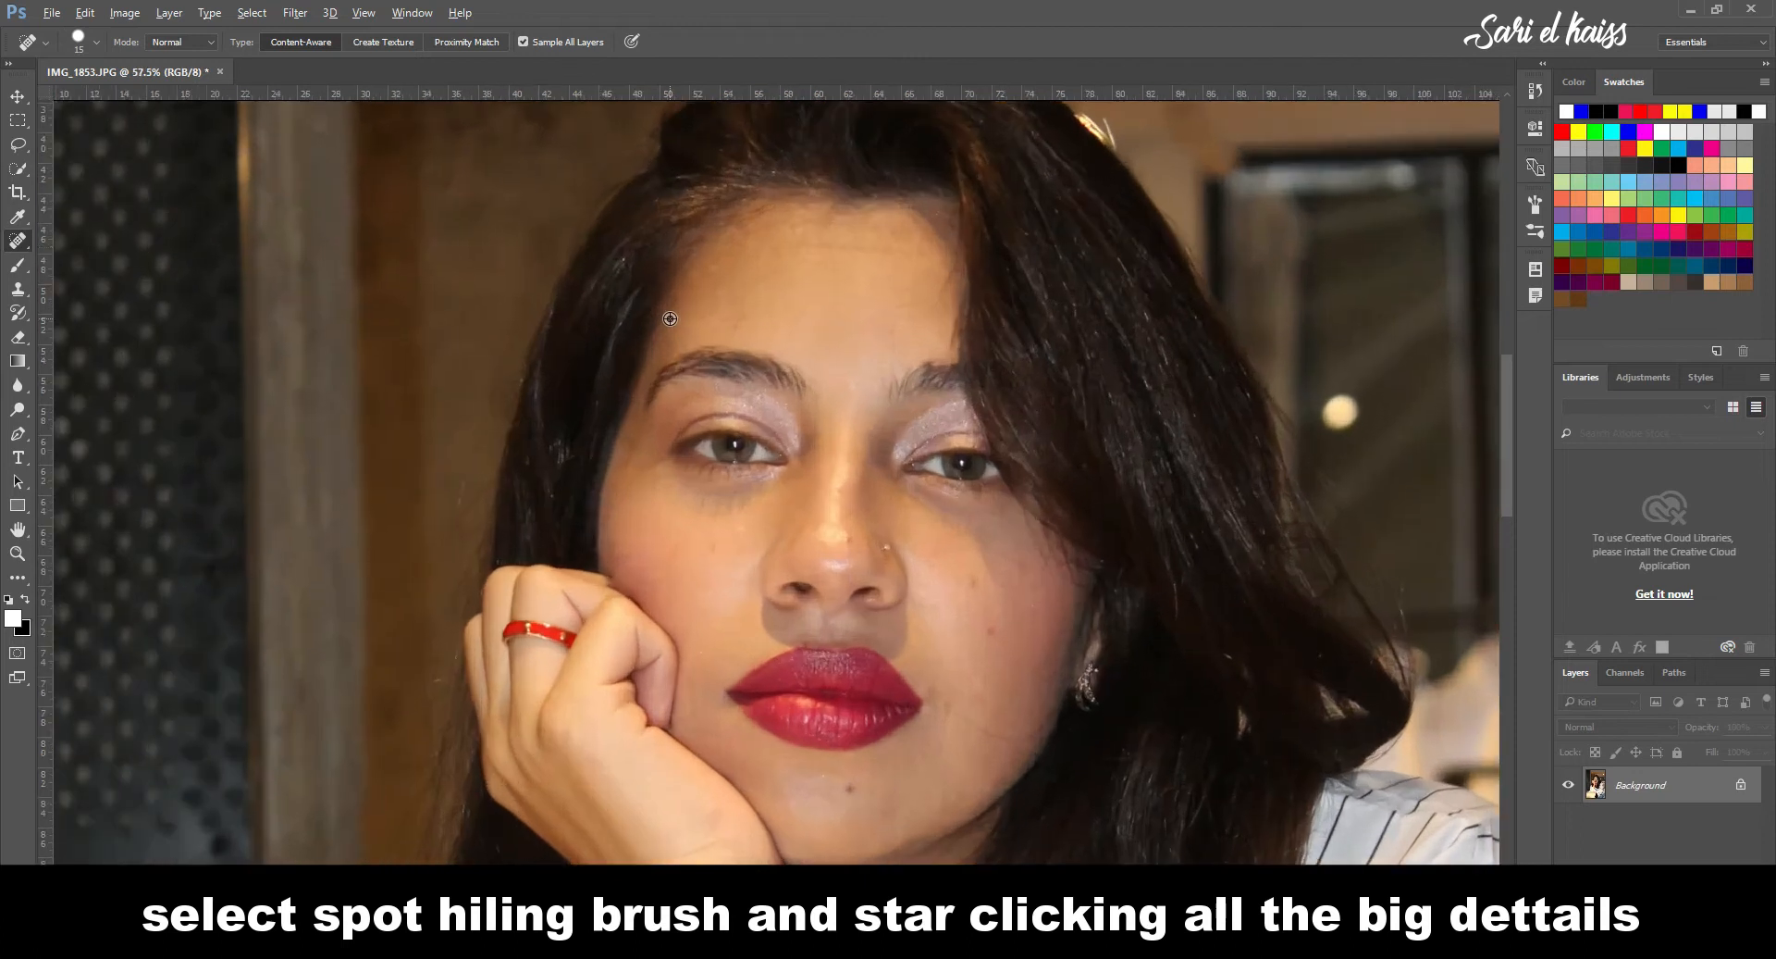
Heal the blemishes and fine lines across the forehead and along the hairline with the Spot Healing Brush.
{"action": "scroll", "coordinate": [875, 392], "scroll_direction": "up", "scroll_amount": 1}
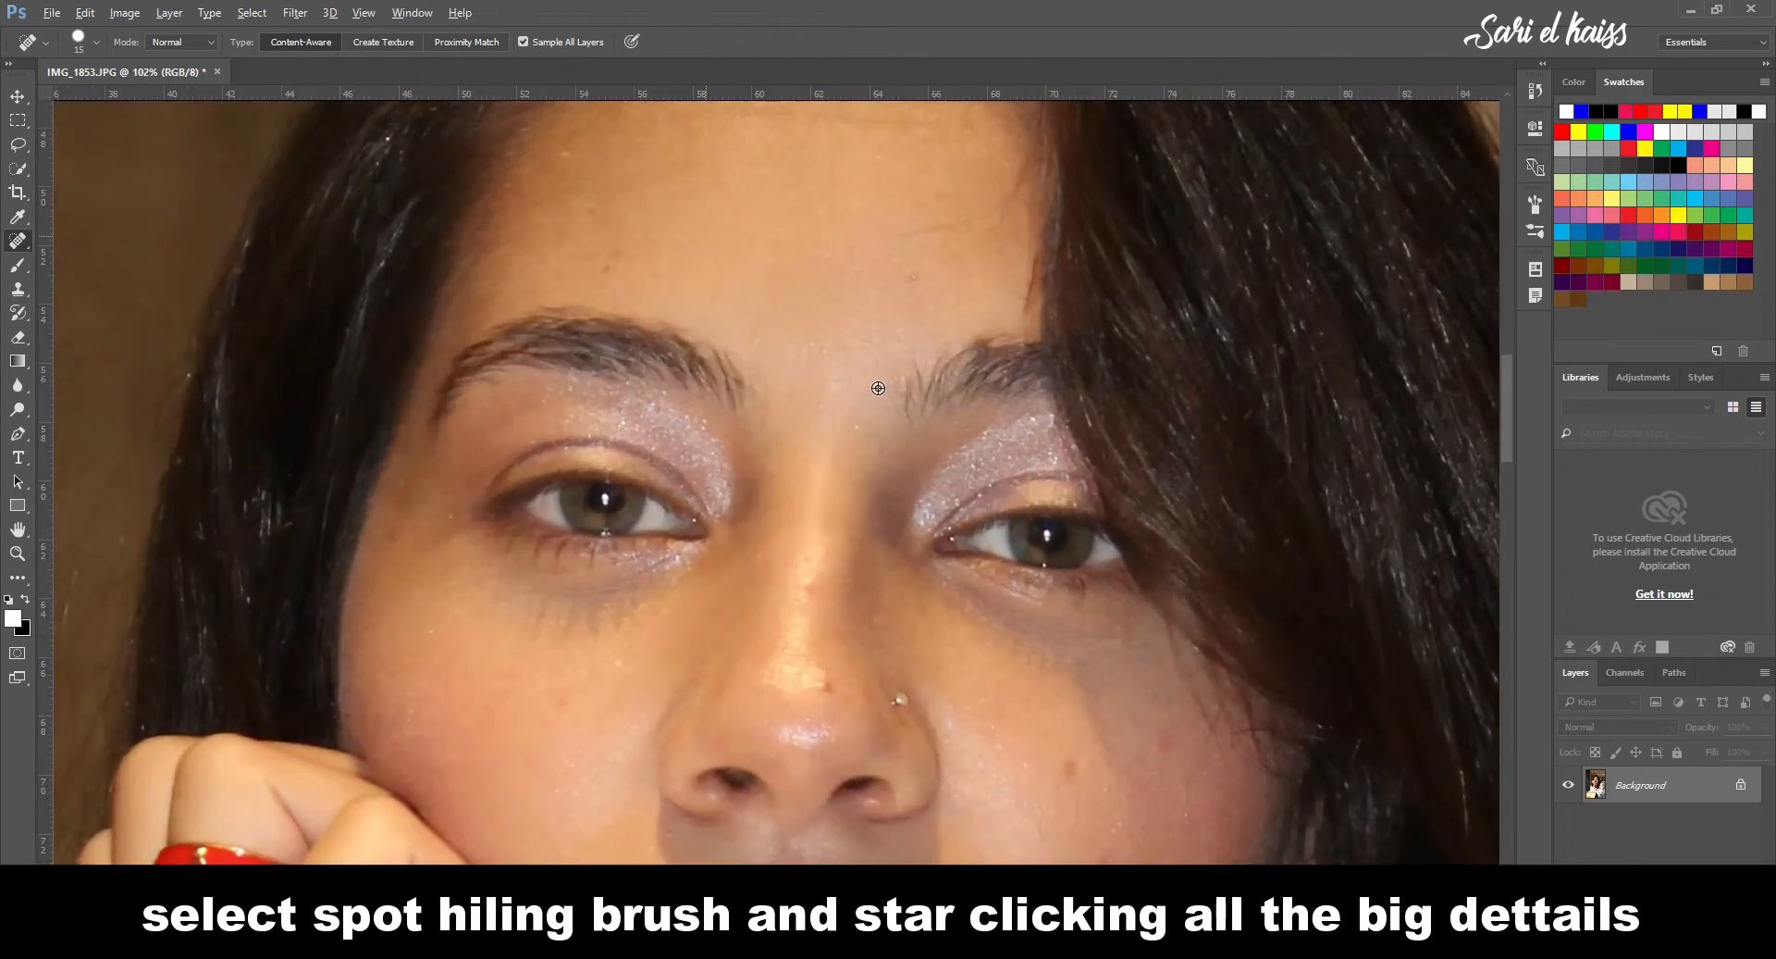
{"action": "left_click_drag", "start_coordinate": [883, 309], "coordinate": [806, 527]}
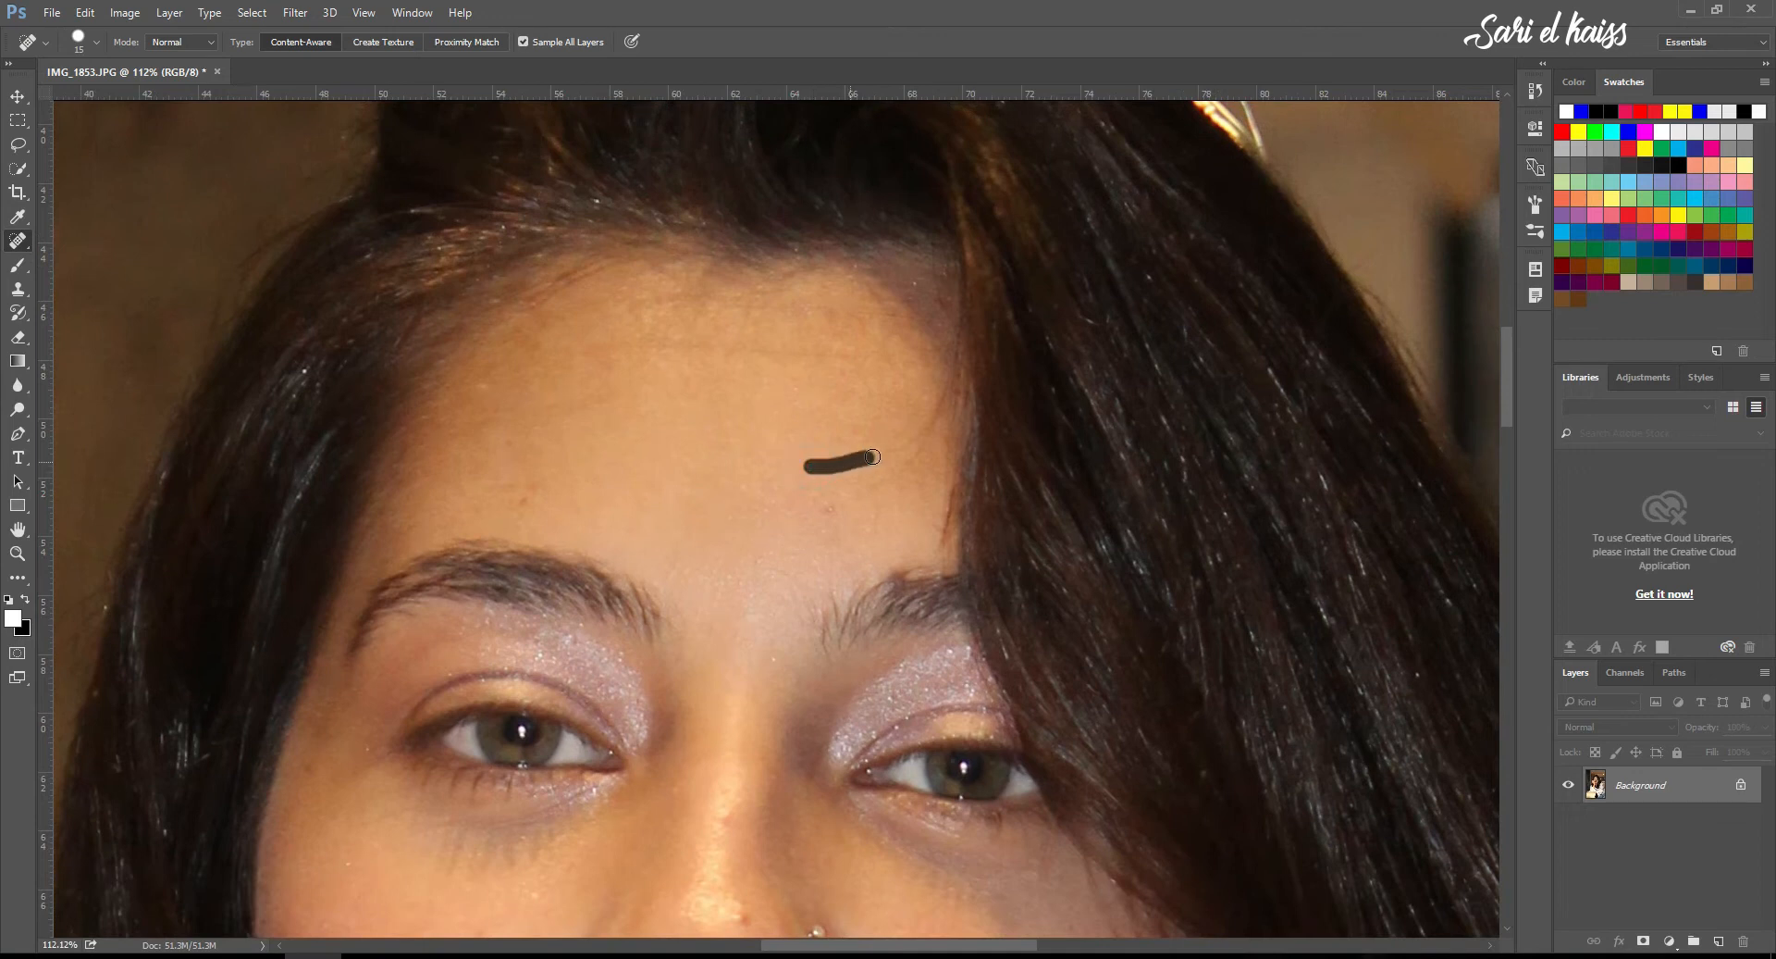
{"action": "left_click_drag", "start_coordinate": [938, 393], "coordinate": [906, 472]}
{"action": "mouse_move", "coordinate": [882, 362]}
{"action": "left_mouse_down"}
{"action": "mouse_move", "coordinate": [606, 344]}
{"action": "mouse_move", "coordinate": [675, 312]}
{"action": "mouse_move", "coordinate": [853, 314]}
{"action": "mouse_move", "coordinate": [613, 298]}
{"action": "mouse_move", "coordinate": [759, 289]}
{"action": "mouse_move", "coordinate": [772, 314]}
{"action": "mouse_move", "coordinate": [718, 334]}
{"action": "left_mouse_up"}
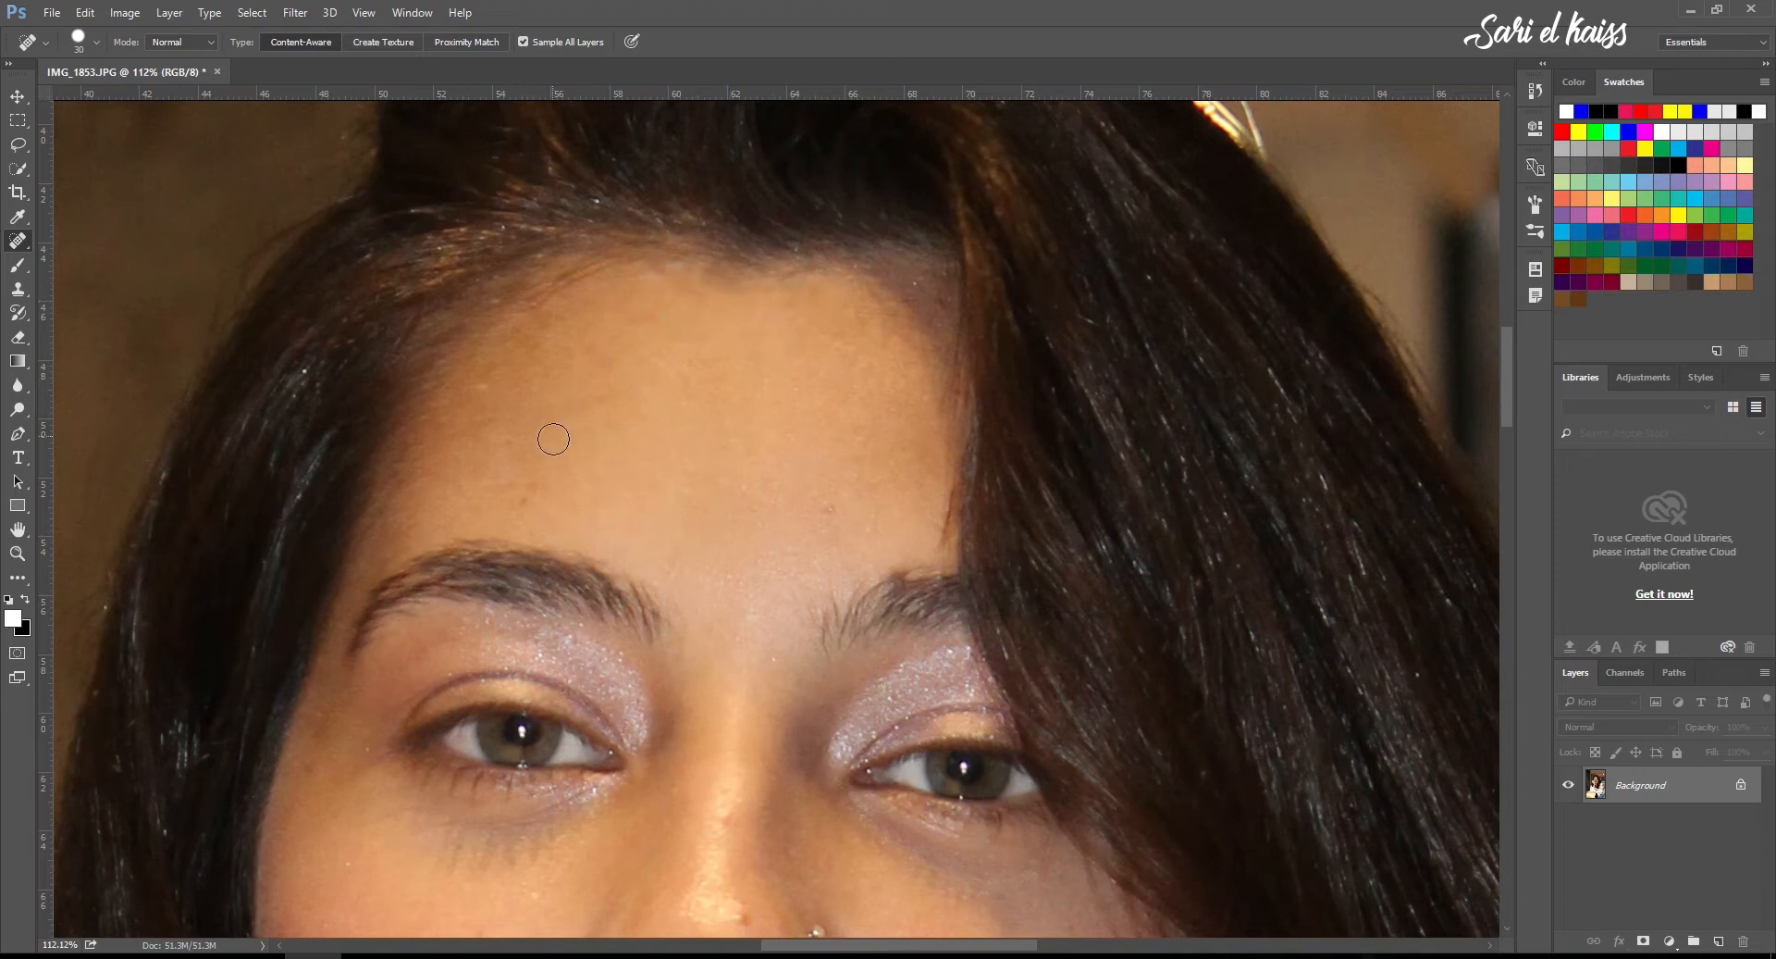
{"action": "left_click_drag", "start_coordinate": [528, 502], "coordinate": [528, 502]}
{"action": "left_click_drag", "start_coordinate": [617, 285], "coordinate": [534, 322]}
{"action": "left_click_drag", "start_coordinate": [685, 267], "coordinate": [686, 266]}
Heal the small spots between the eyebrows and on the bridge of the nose.
{"action": "left_click_drag", "start_coordinate": [743, 577], "coordinate": [741, 321]}
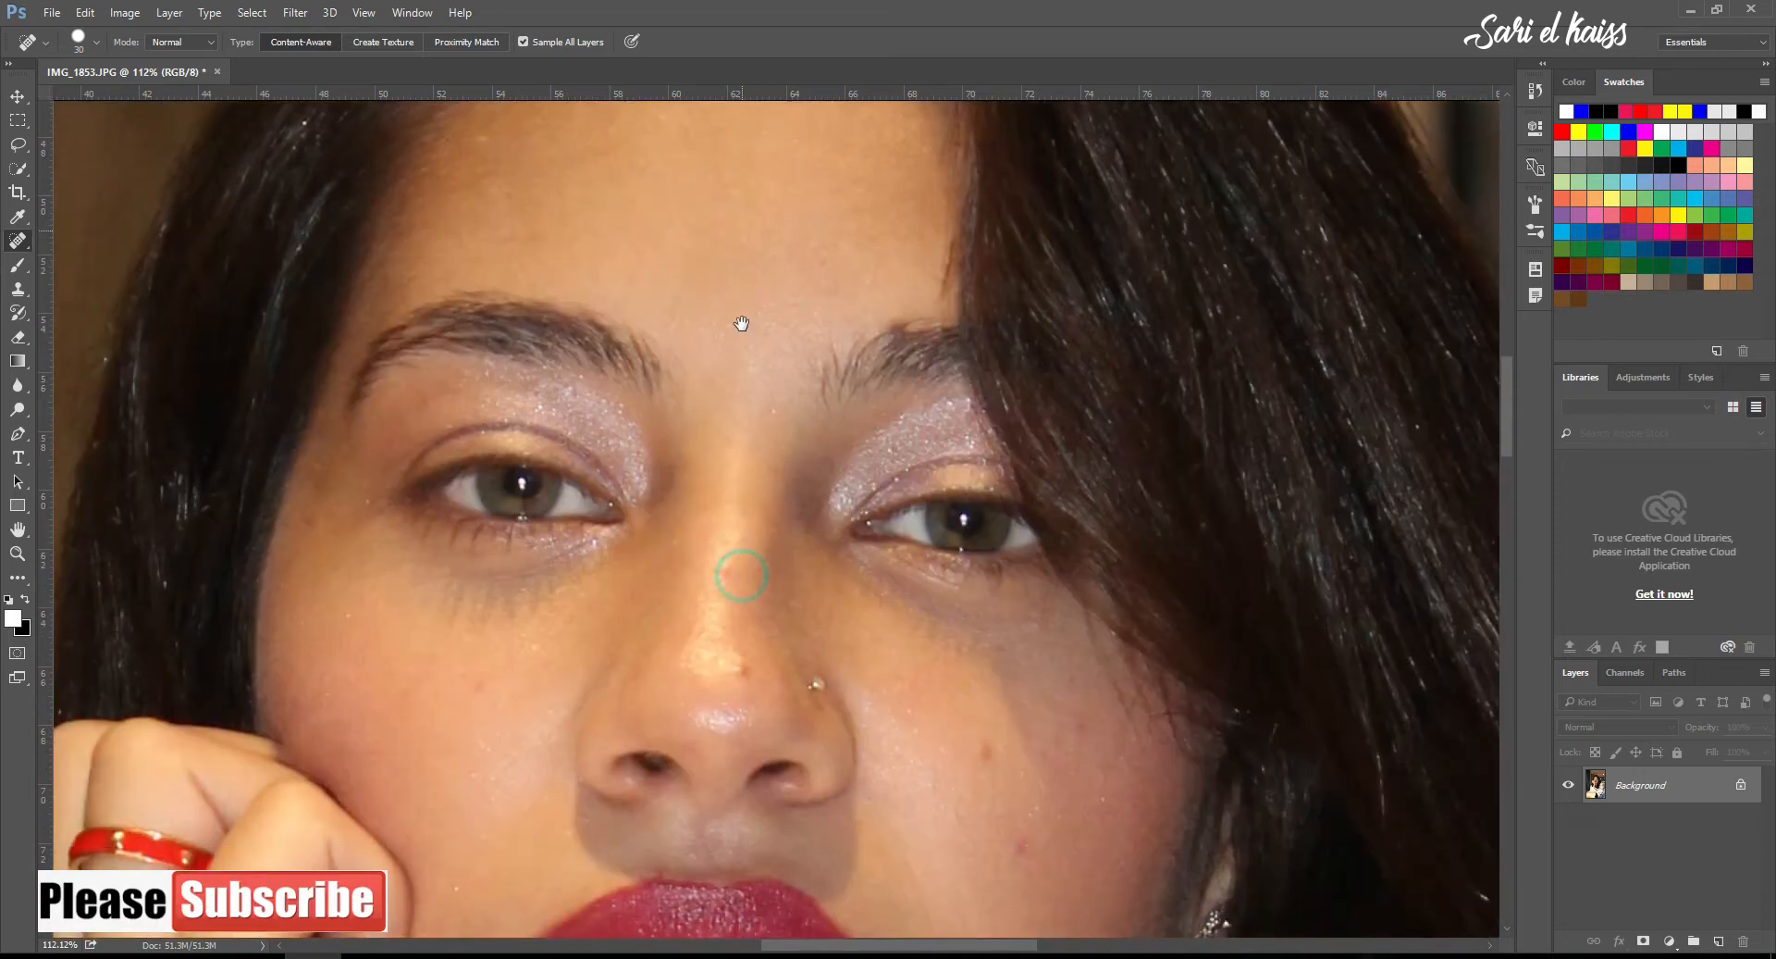
{"action": "left_click", "coordinate": [777, 392]}
{"action": "left_click", "coordinate": [678, 311]}
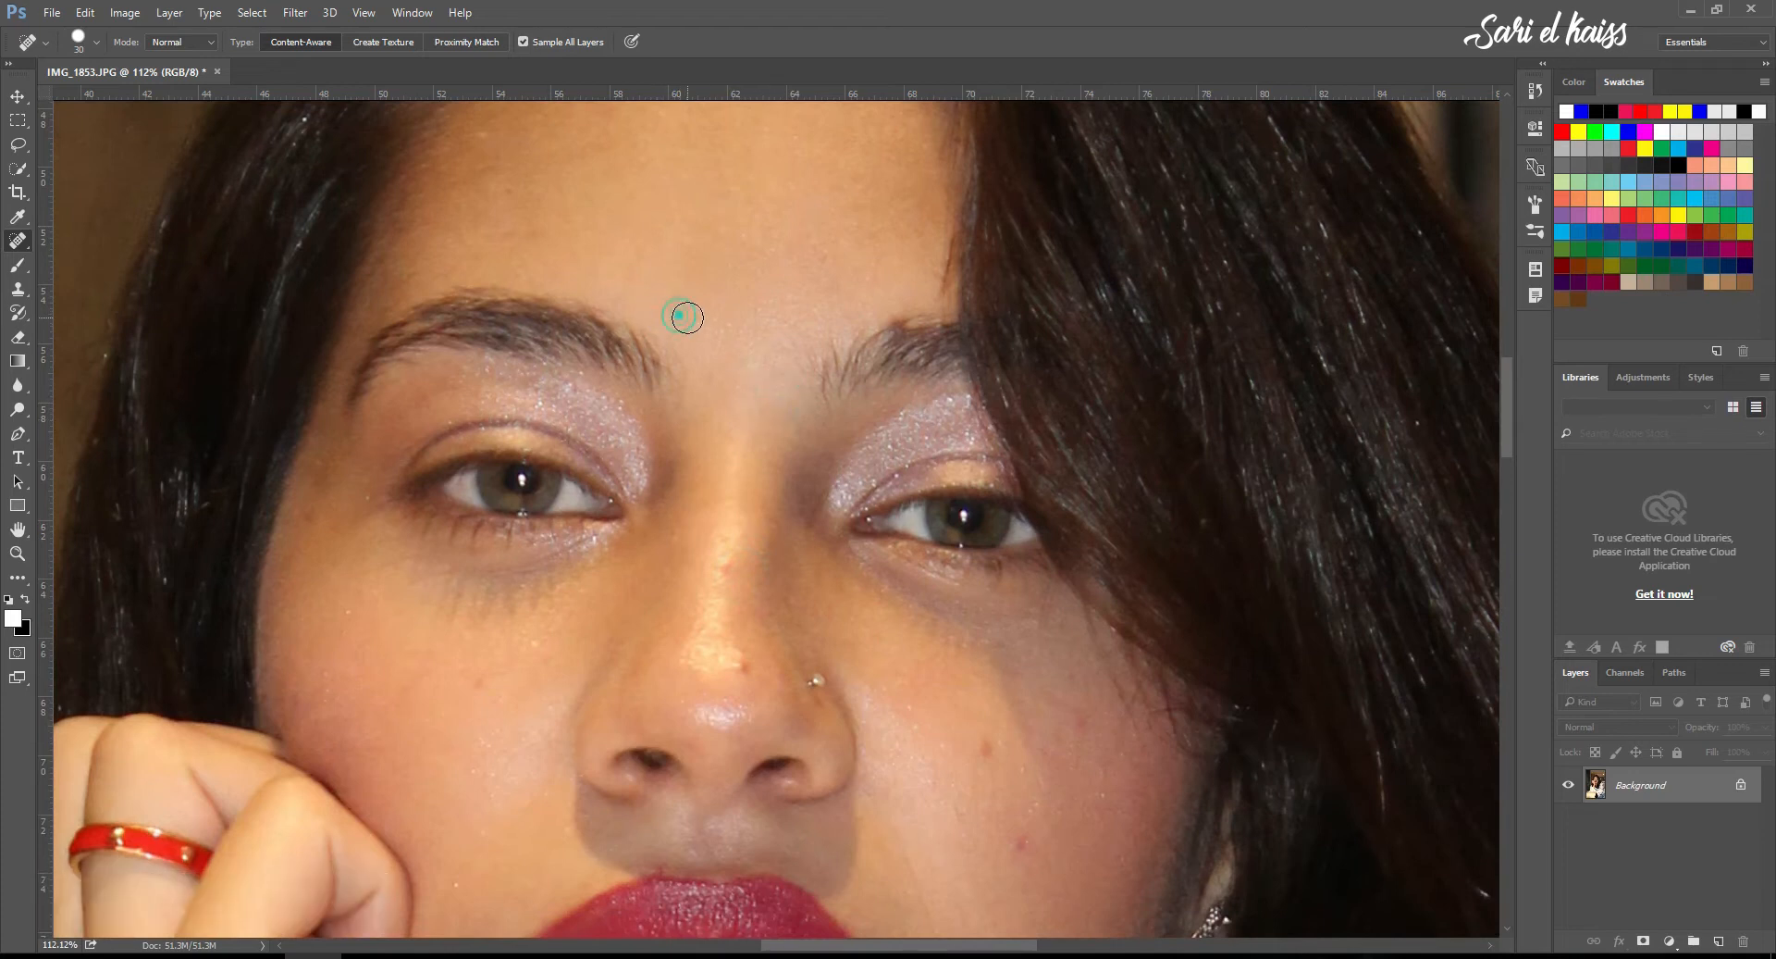
{"action": "left_click", "coordinate": [759, 296]}
{"action": "left_click", "coordinate": [725, 555]}
Heal the spots and stray hairs on the cheek beside the loose hair, using a smaller brush for the finer marks.
{"action": "left_click_drag", "start_coordinate": [1015, 769], "coordinate": [979, 584]}
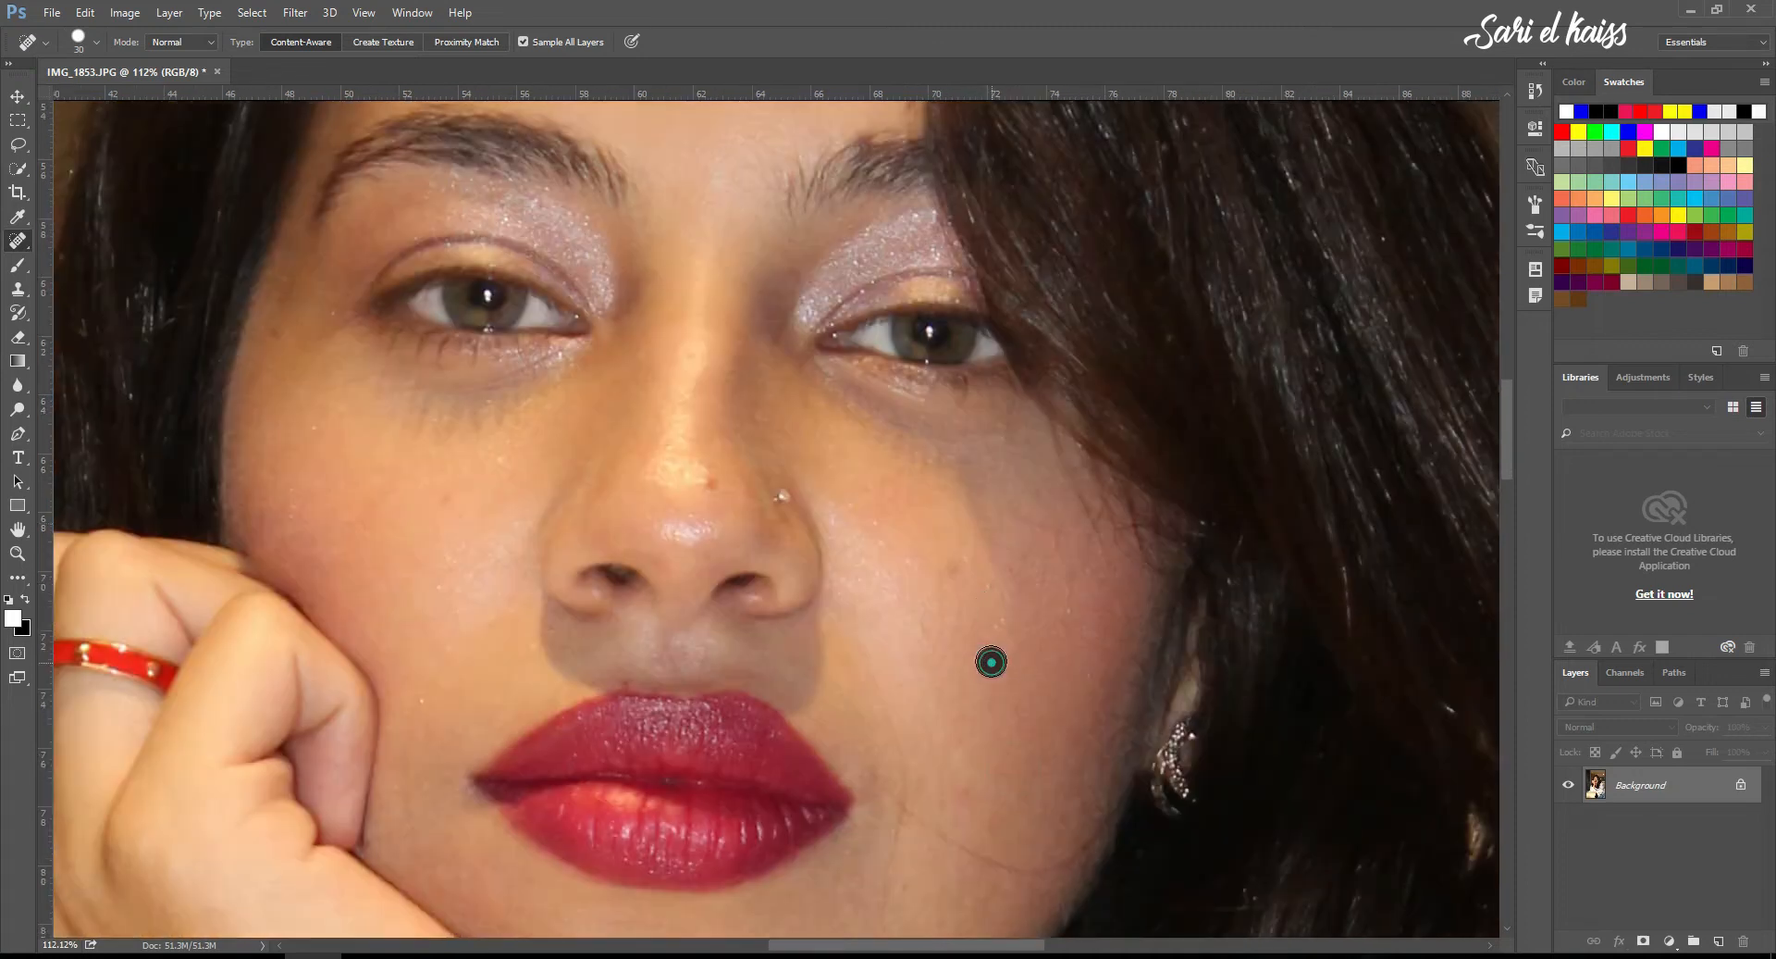
{"action": "scroll", "coordinate": [1035, 583], "scroll_direction": "up", "scroll_amount": 3}
{"action": "left_click_drag", "start_coordinate": [1174, 636], "coordinate": [1075, 387]}
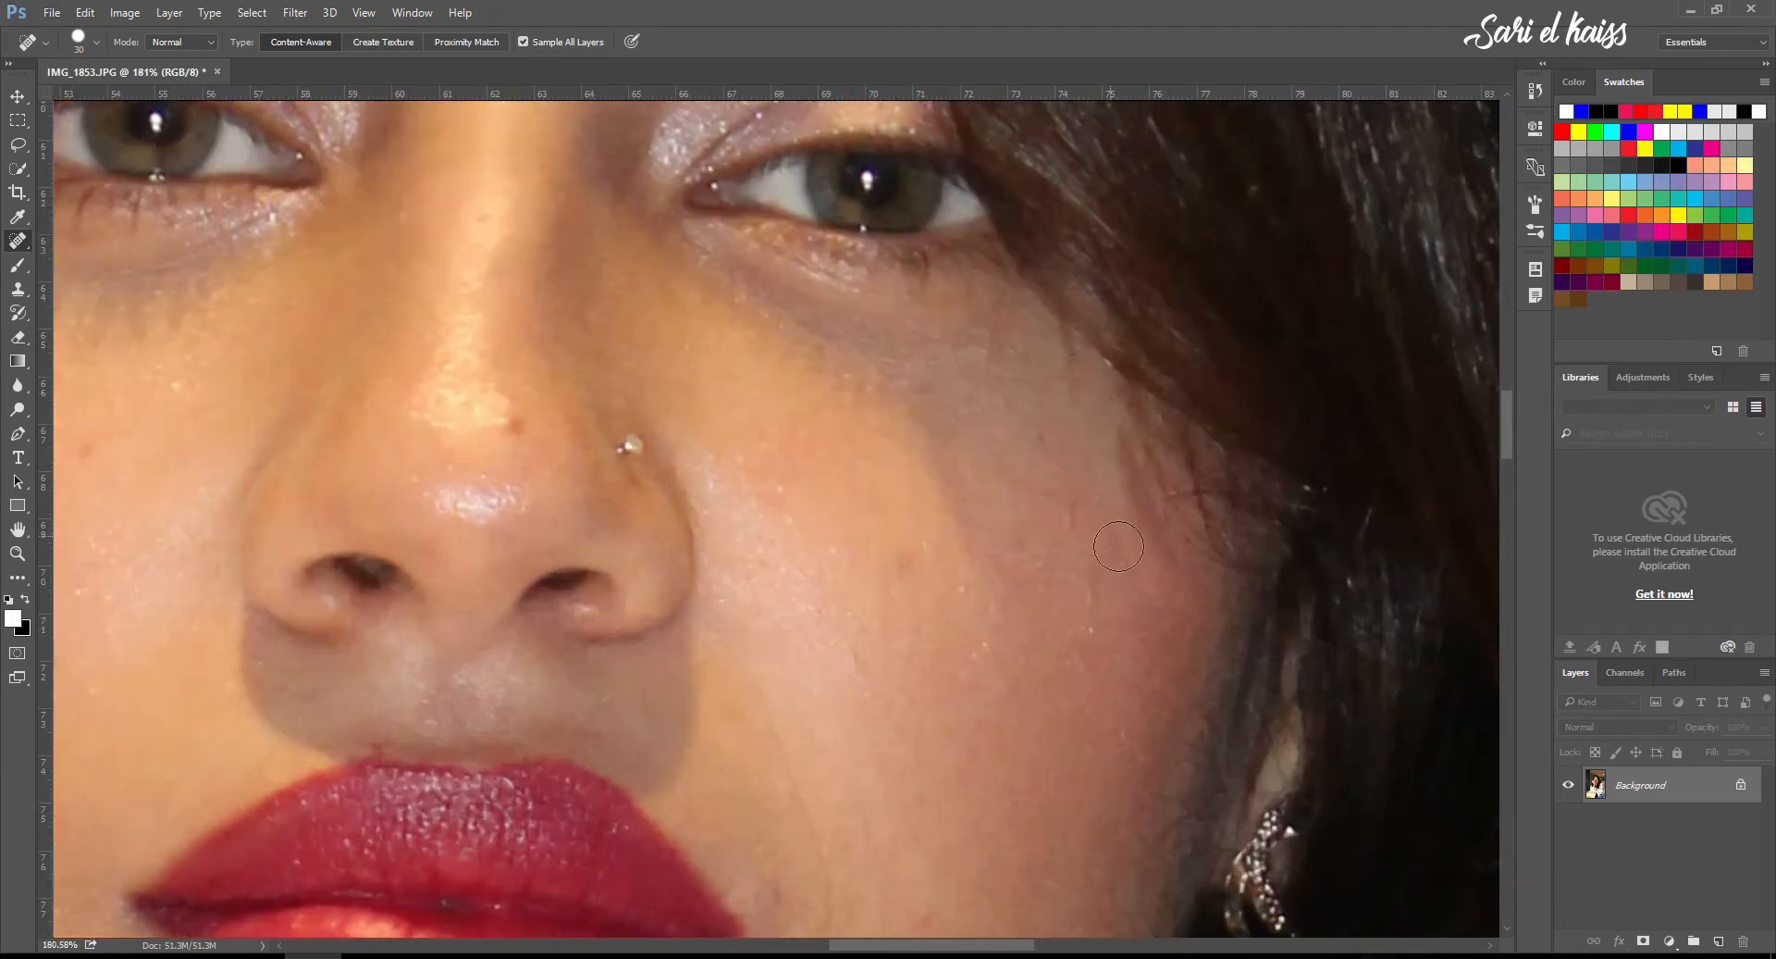
{"action": "key", "text": "bracketleft"}
{"action": "left_click", "coordinate": [1134, 519]}
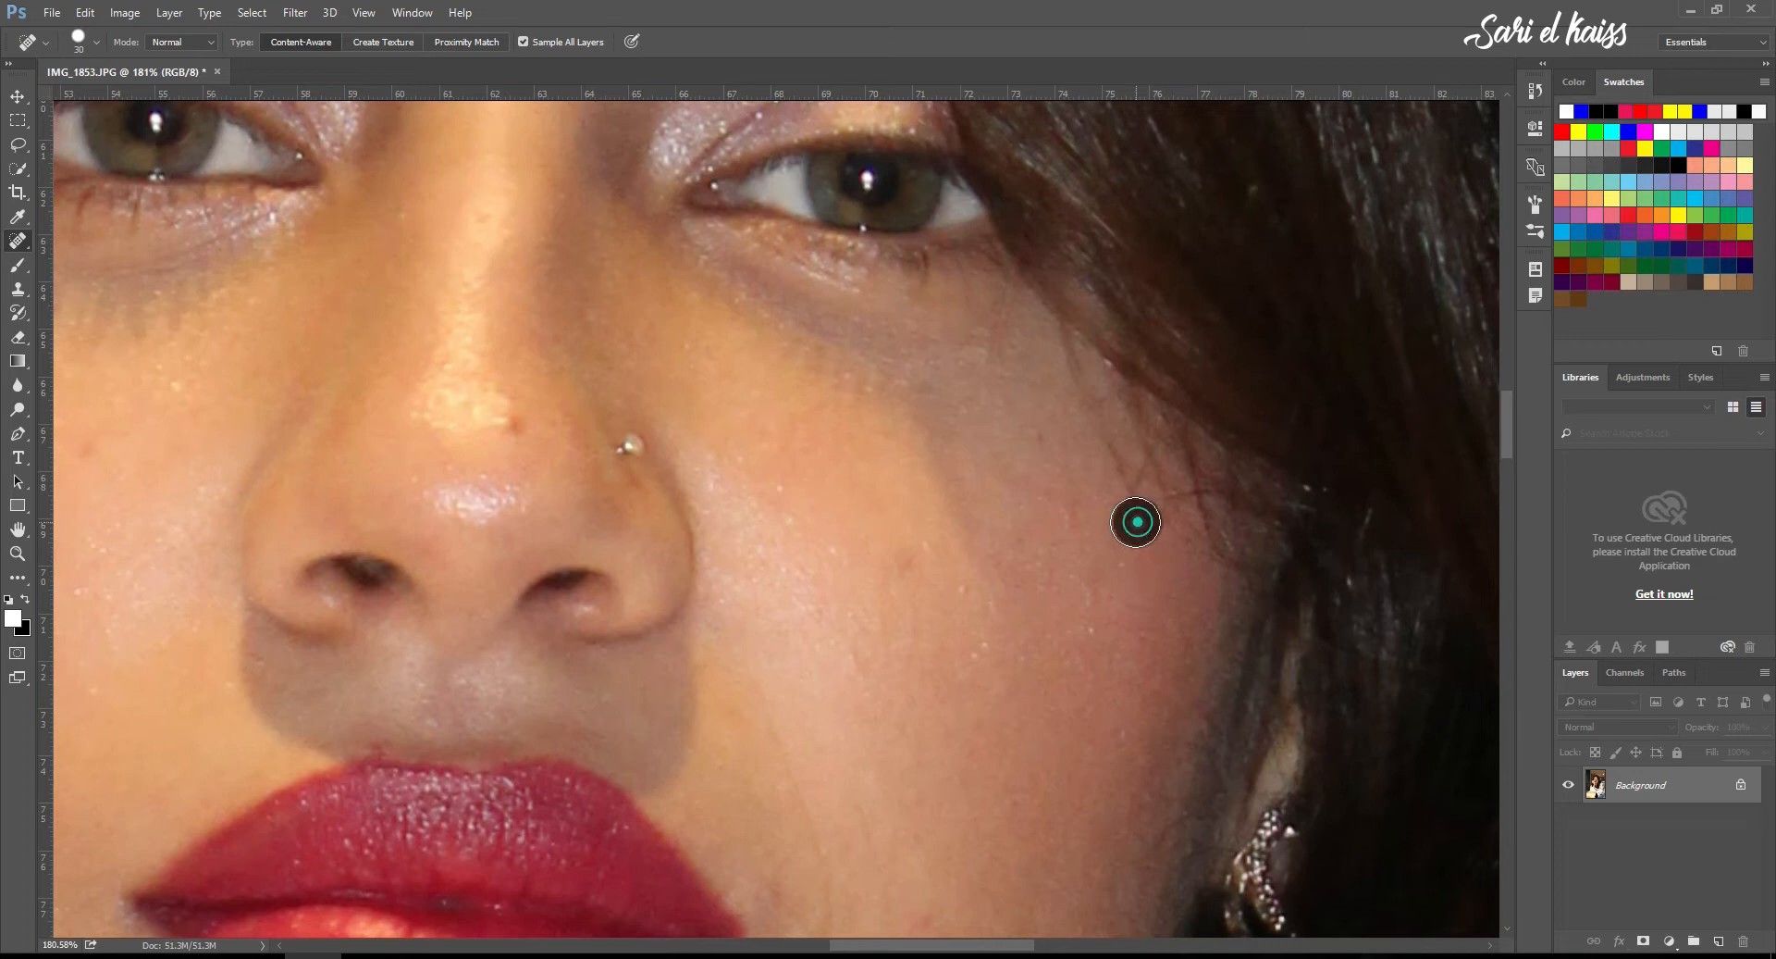
{"action": "left_click_drag", "start_coordinate": [1145, 525], "coordinate": [1111, 461]}
{"action": "left_click", "coordinate": [1139, 479]}
{"action": "left_click", "coordinate": [1114, 492]}
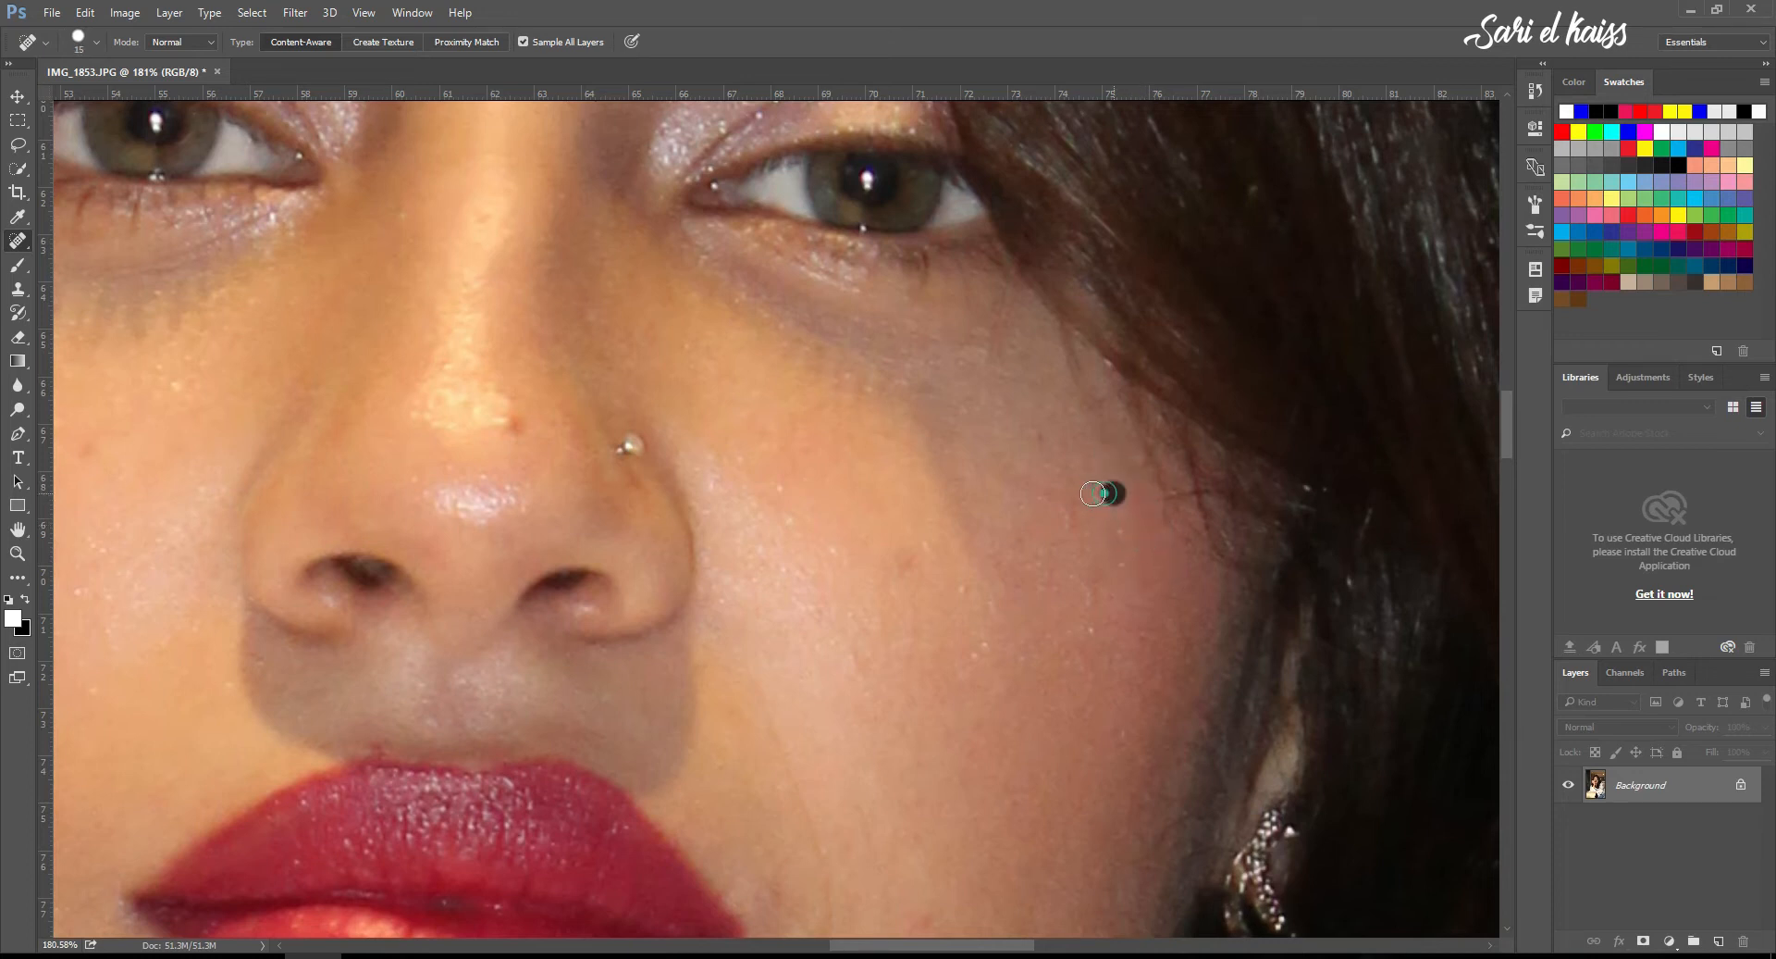
{"action": "left_click", "coordinate": [1080, 397]}
{"action": "left_click", "coordinate": [1007, 300]}
Remove the long stray hair curving across the lower cheek between the mouth corner and the earring.
{"action": "left_click_drag", "start_coordinate": [948, 588], "coordinate": [905, 414]}
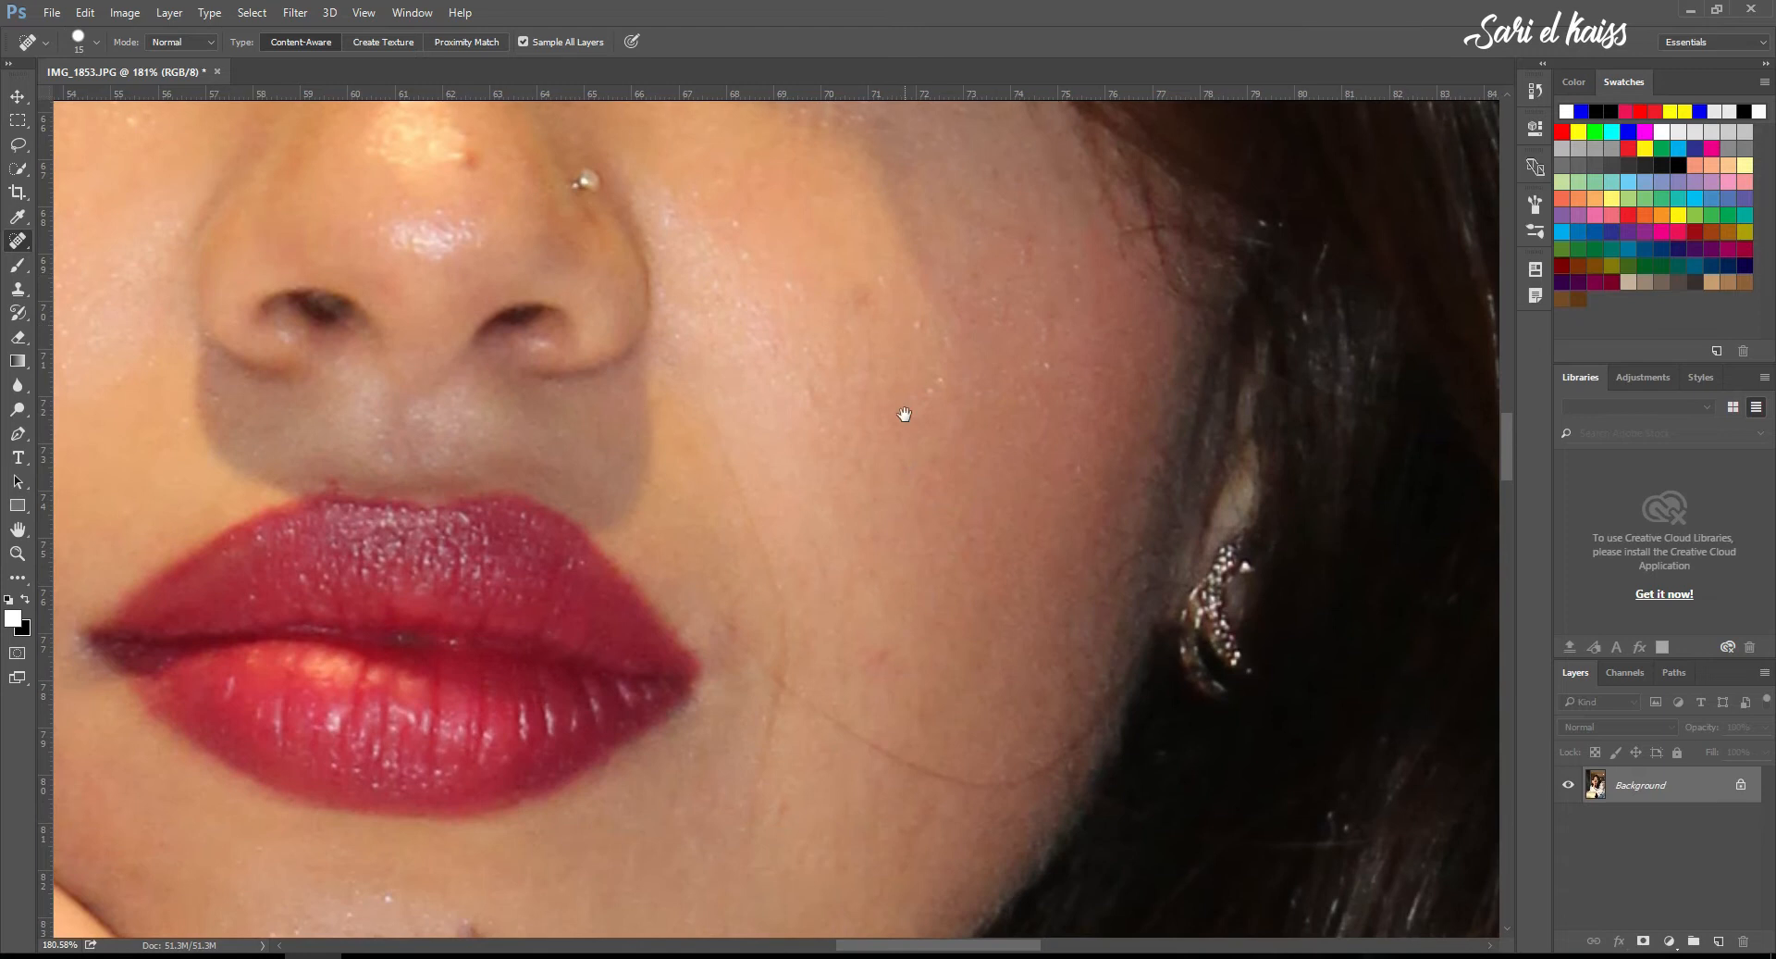
{"action": "mouse_move", "coordinate": [721, 617]}
{"action": "left_mouse_down"}
{"action": "mouse_move", "coordinate": [823, 718]}
{"action": "mouse_move", "coordinate": [914, 765]}
{"action": "mouse_move", "coordinate": [1003, 780]}
{"action": "mouse_move", "coordinate": [1061, 760]}
{"action": "left_mouse_up"}
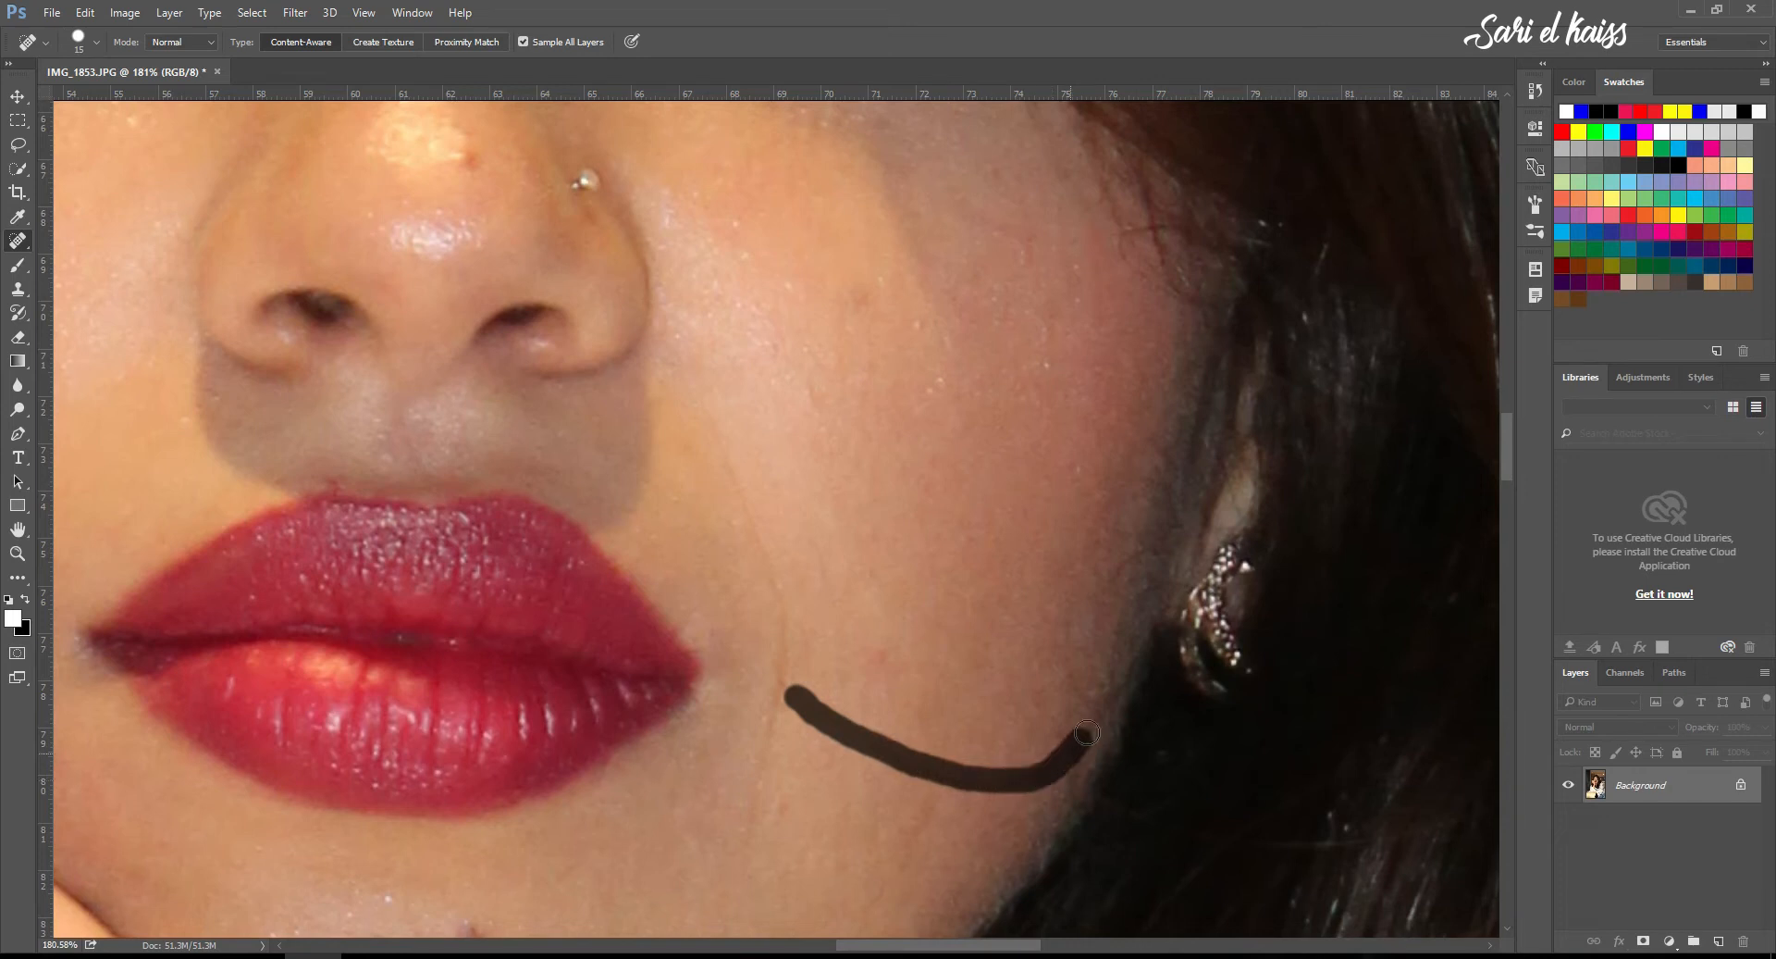
{"action": "left_click_drag", "start_coordinate": [1129, 661], "coordinate": [1132, 657]}
Heal the small blemishes and shiny specks on the chin below the lips, leaving the mole.
{"action": "mouse_move", "coordinate": [715, 758]}
{"action": "left_mouse_down"}
{"action": "mouse_move", "coordinate": [1241, 544]}
{"action": "mouse_move", "coordinate": [982, 520]}
{"action": "left_mouse_up"}
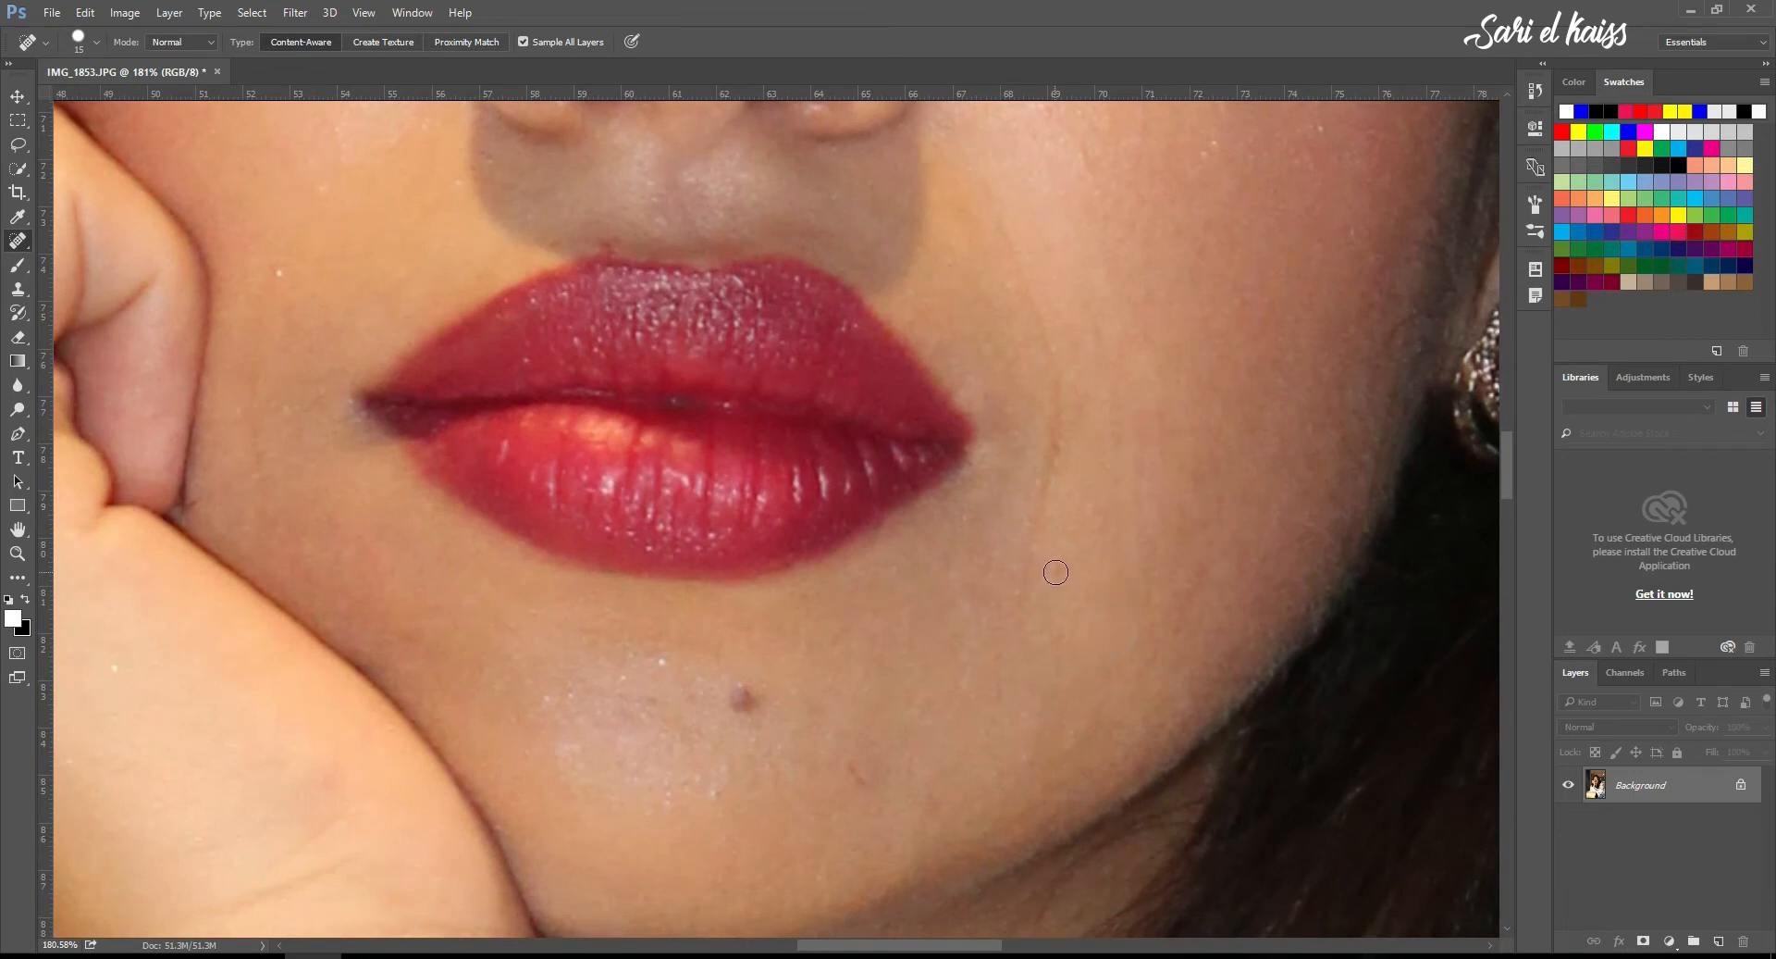
{"action": "left_click", "coordinate": [853, 775]}
{"action": "left_click", "coordinate": [696, 732]}
{"action": "left_click_drag", "start_coordinate": [577, 694], "coordinate": [669, 699]}
Heal the bright specks and spots on the cheek next to the hand, up to the outer eye area.
{"action": "left_click_drag", "start_coordinate": [481, 620], "coordinate": [725, 820]}
{"action": "left_click_drag", "start_coordinate": [650, 452], "coordinate": [702, 690]}
{"action": "left_click", "coordinate": [602, 525]}
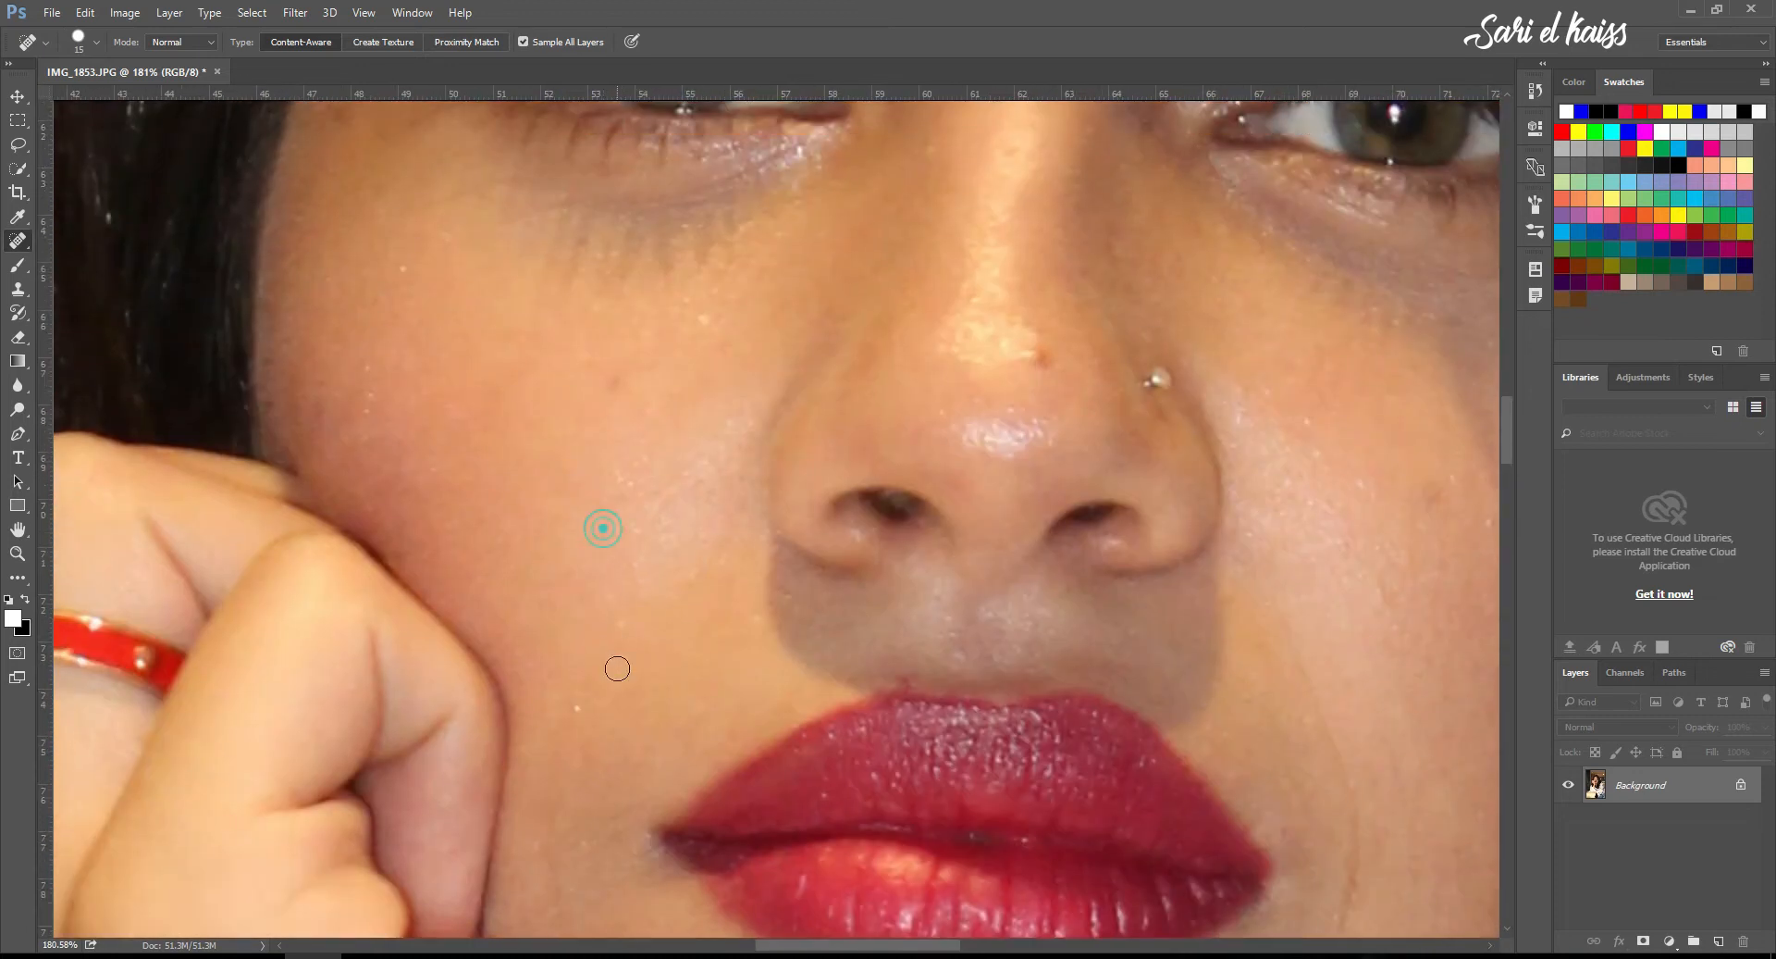
{"action": "left_click", "coordinate": [578, 704]}
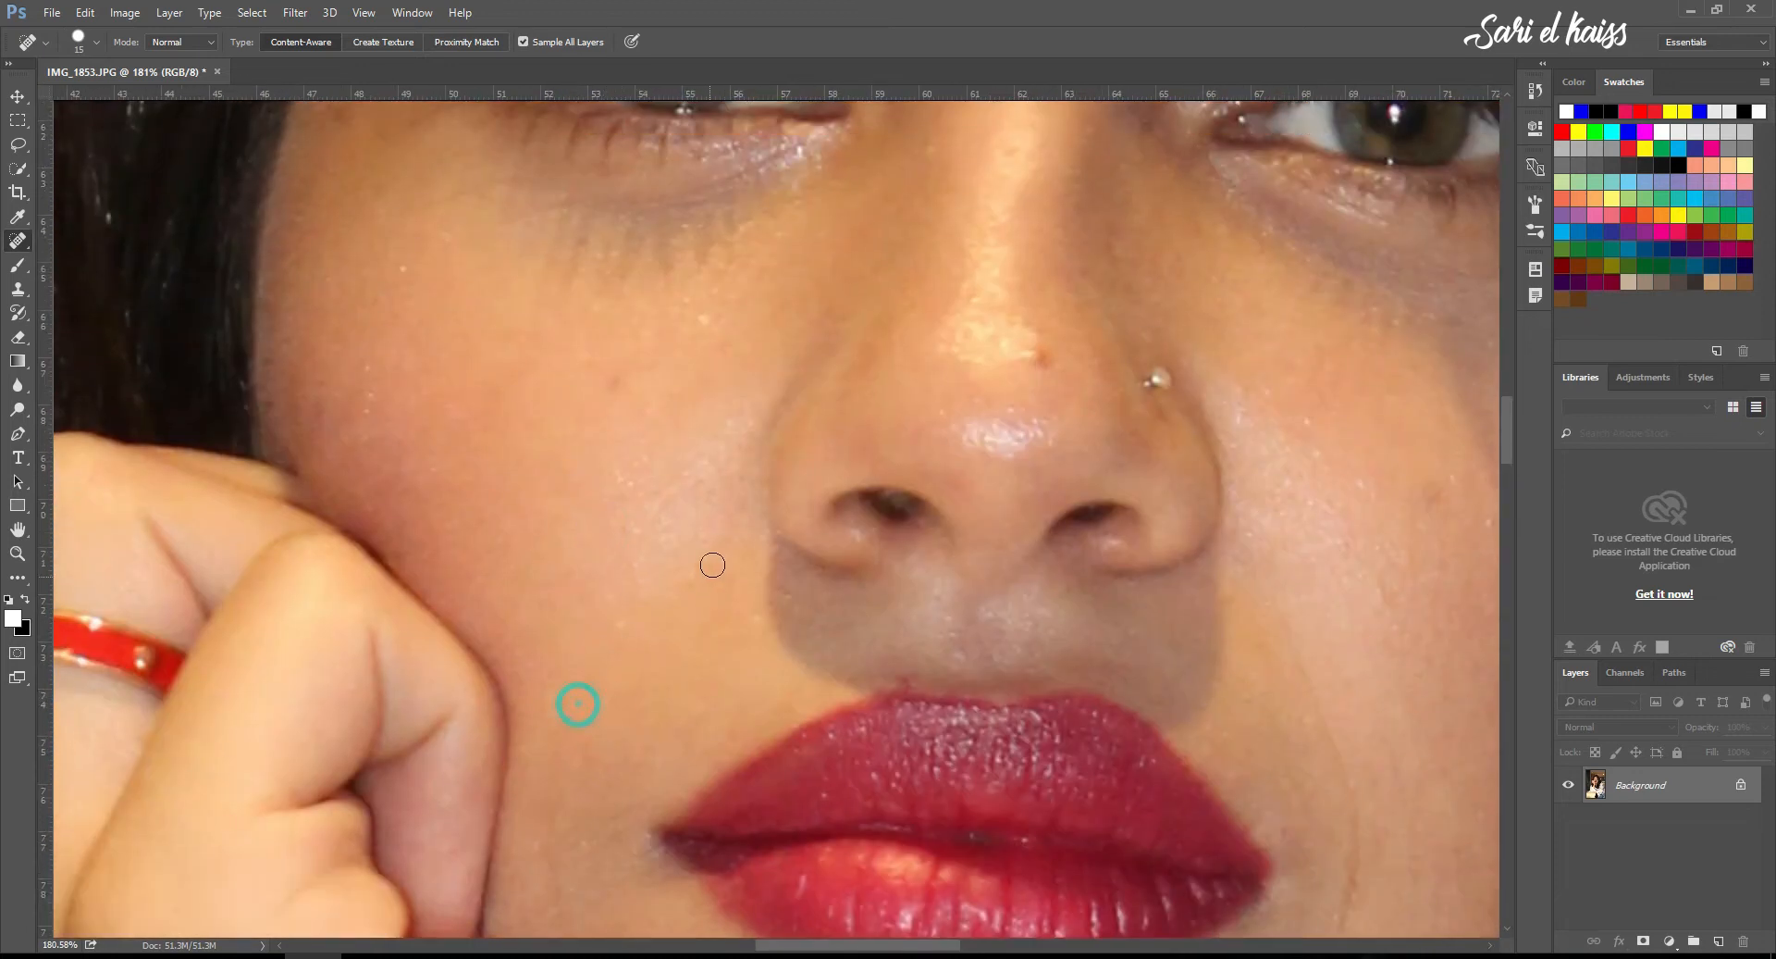
{"action": "left_click", "coordinate": [697, 320]}
{"action": "left_click_drag", "start_coordinate": [474, 348], "coordinate": [625, 665]}
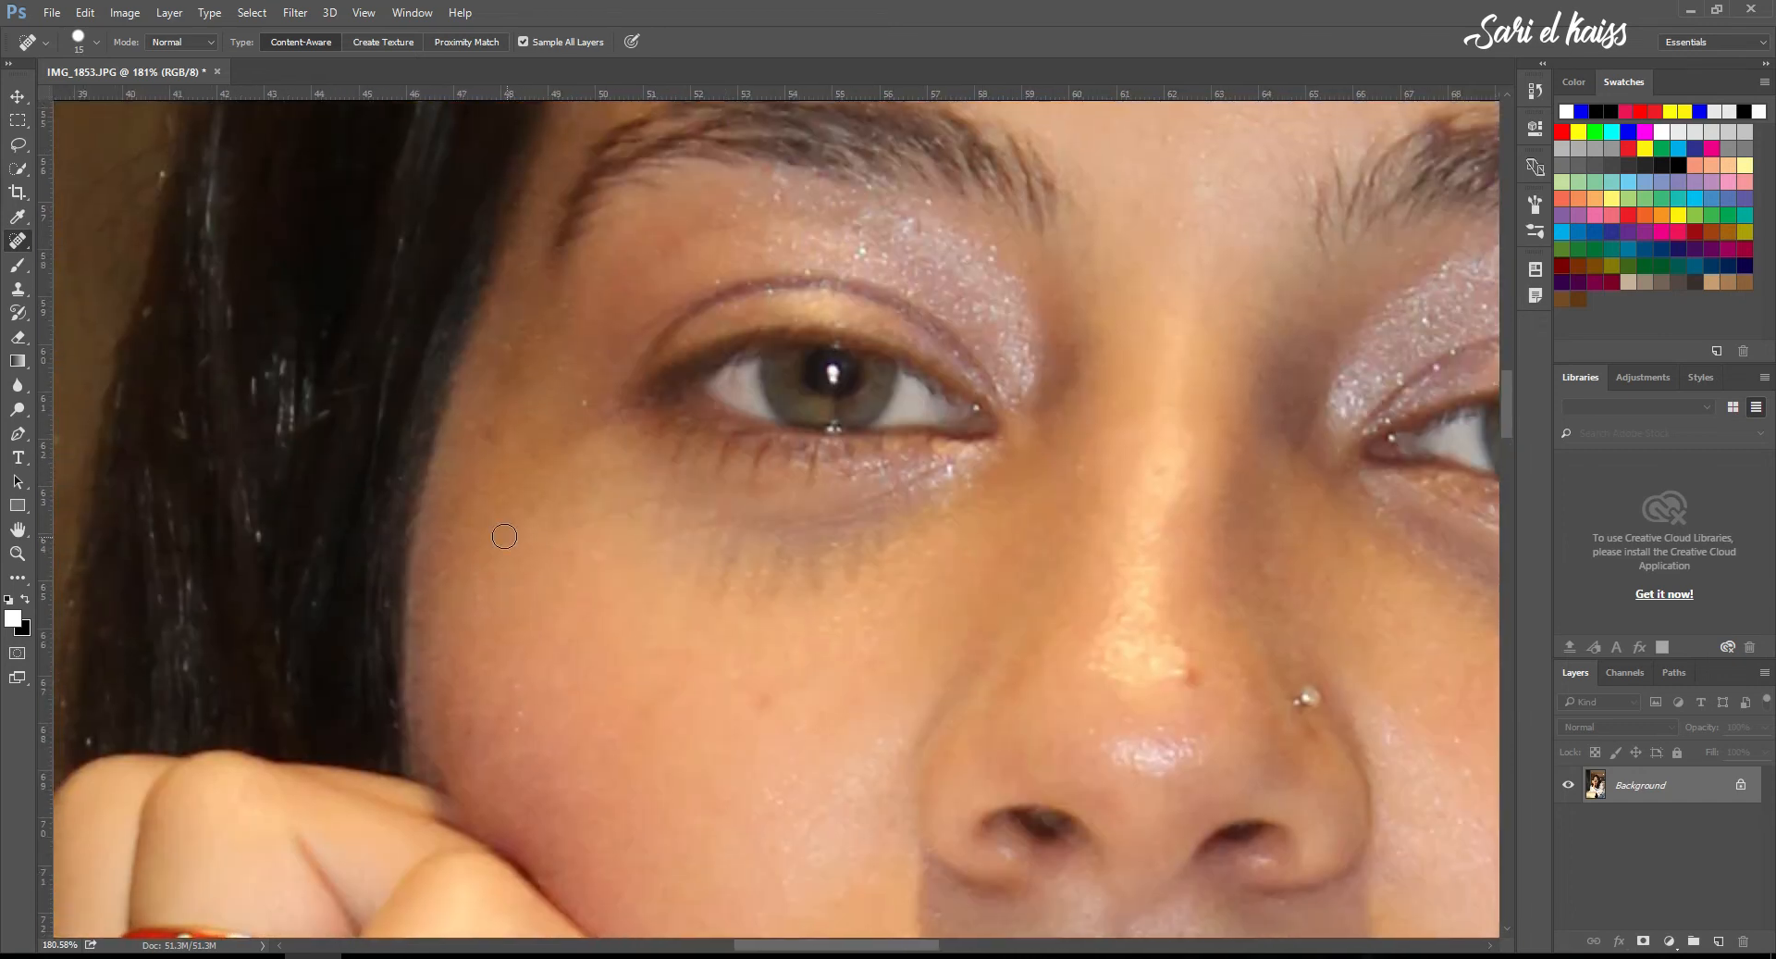
{"action": "left_click_drag", "start_coordinate": [520, 533], "coordinate": [657, 490]}
Duplicate the Background layer, then invert the copy and blend it with Vivid Light.
{"action": "scroll", "coordinate": [1138, 548], "scroll_direction": "down", "scroll_amount": 10}
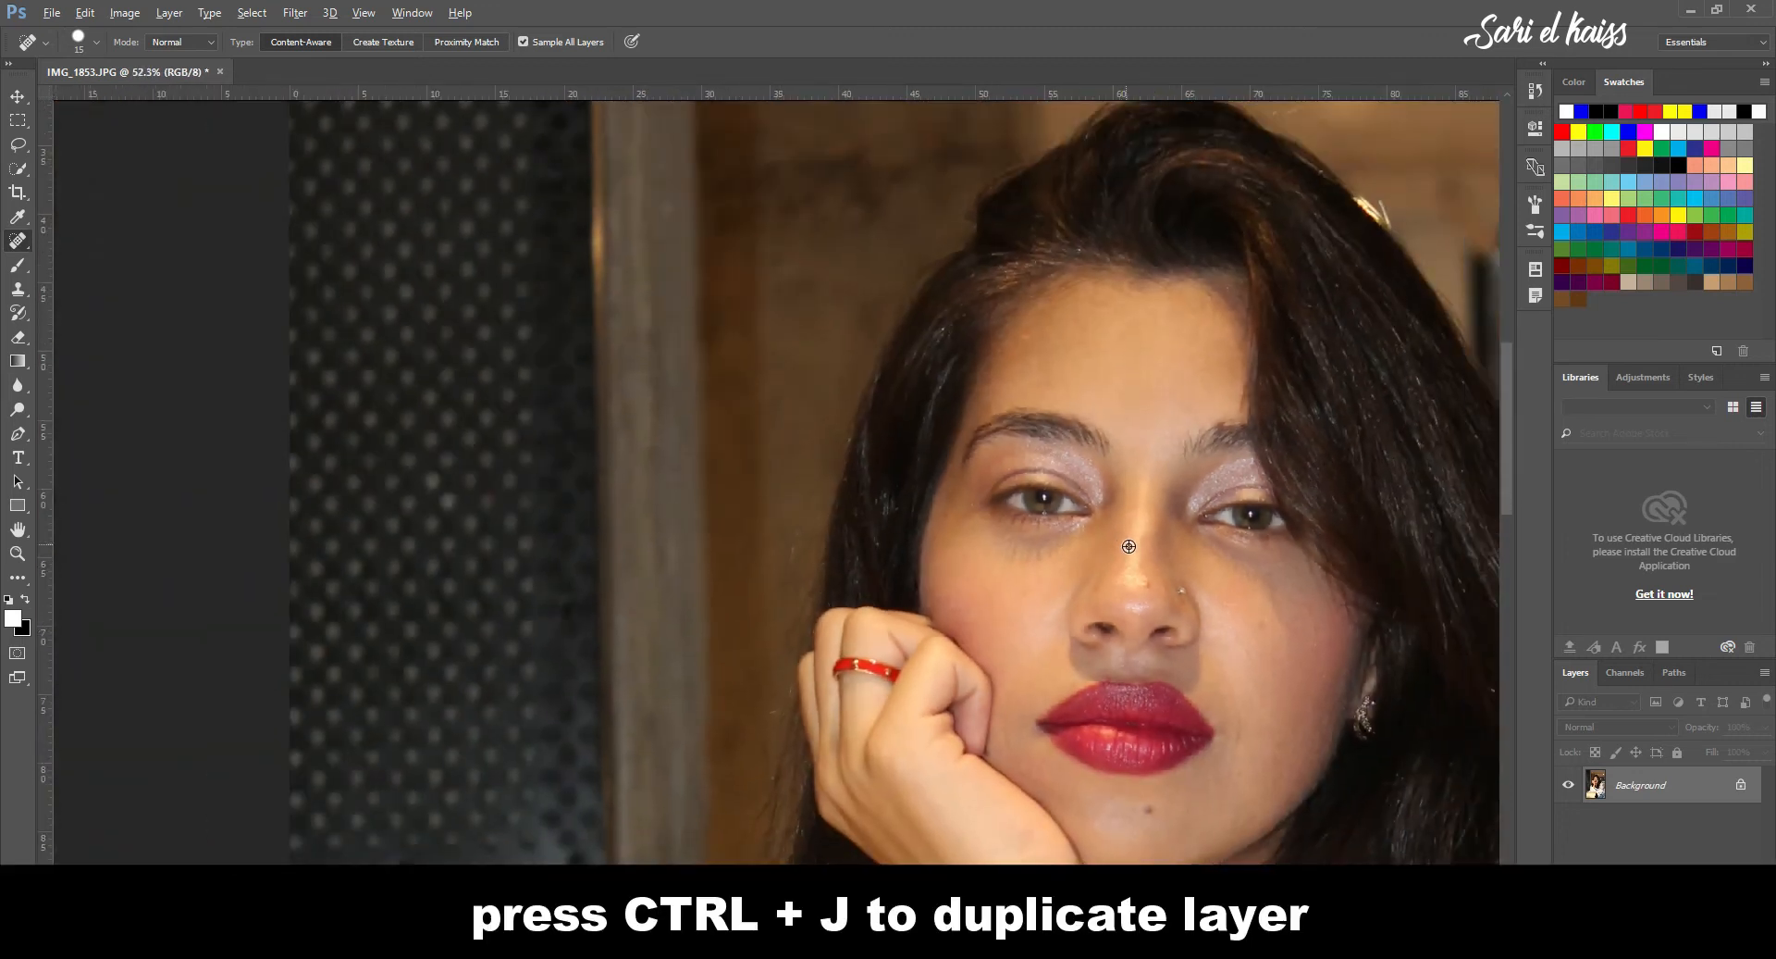
{"action": "scroll", "coordinate": [1129, 545], "scroll_direction": "down", "scroll_amount": 5}
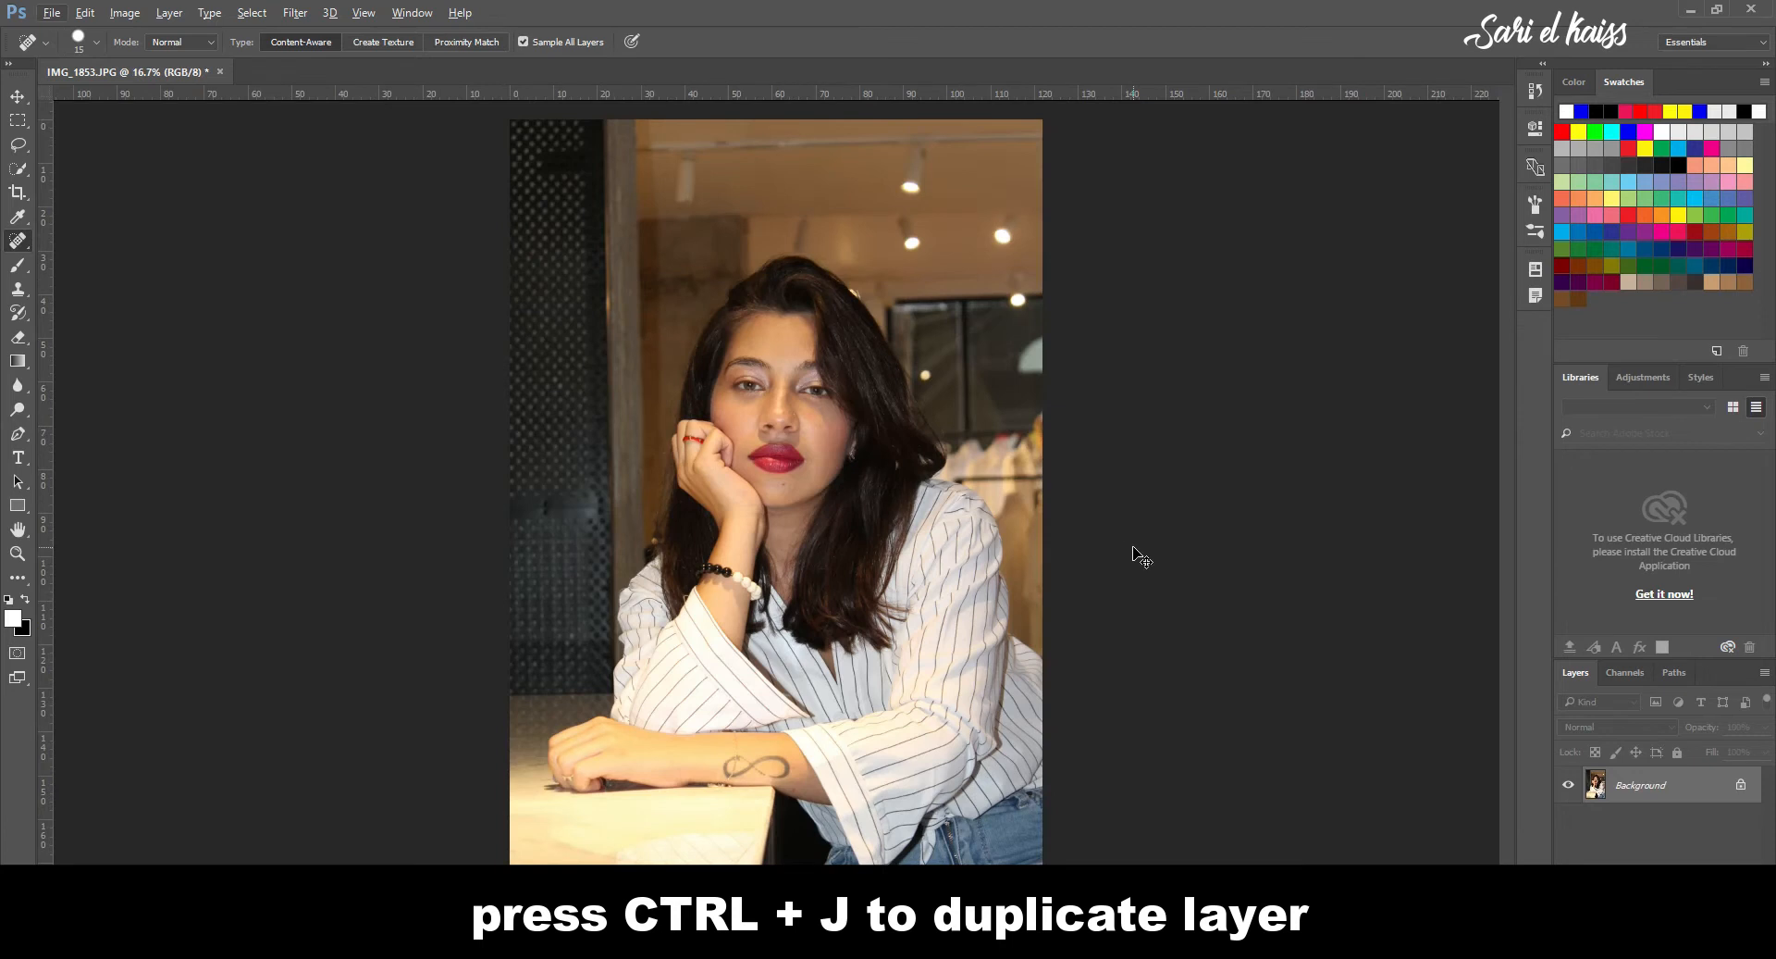
{"action": "key", "text": "ctrl+j"}
{"action": "key", "text": "ctrl+i"}
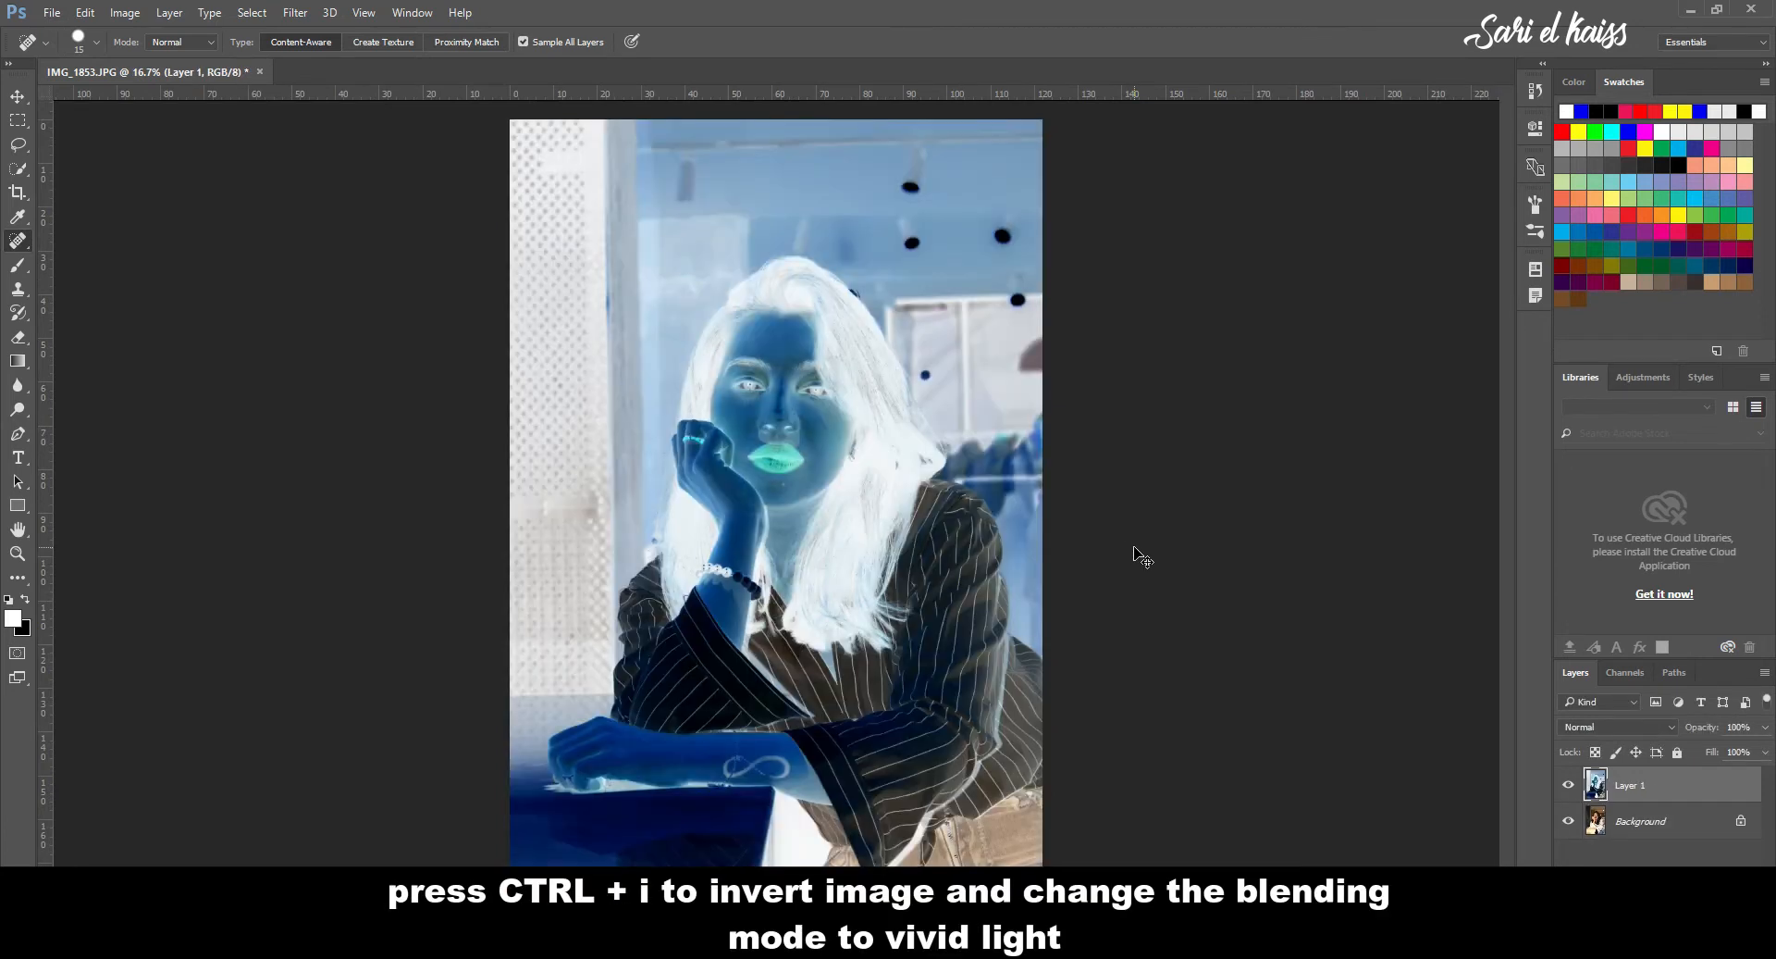
{"action": "left_click", "coordinate": [1633, 733]}
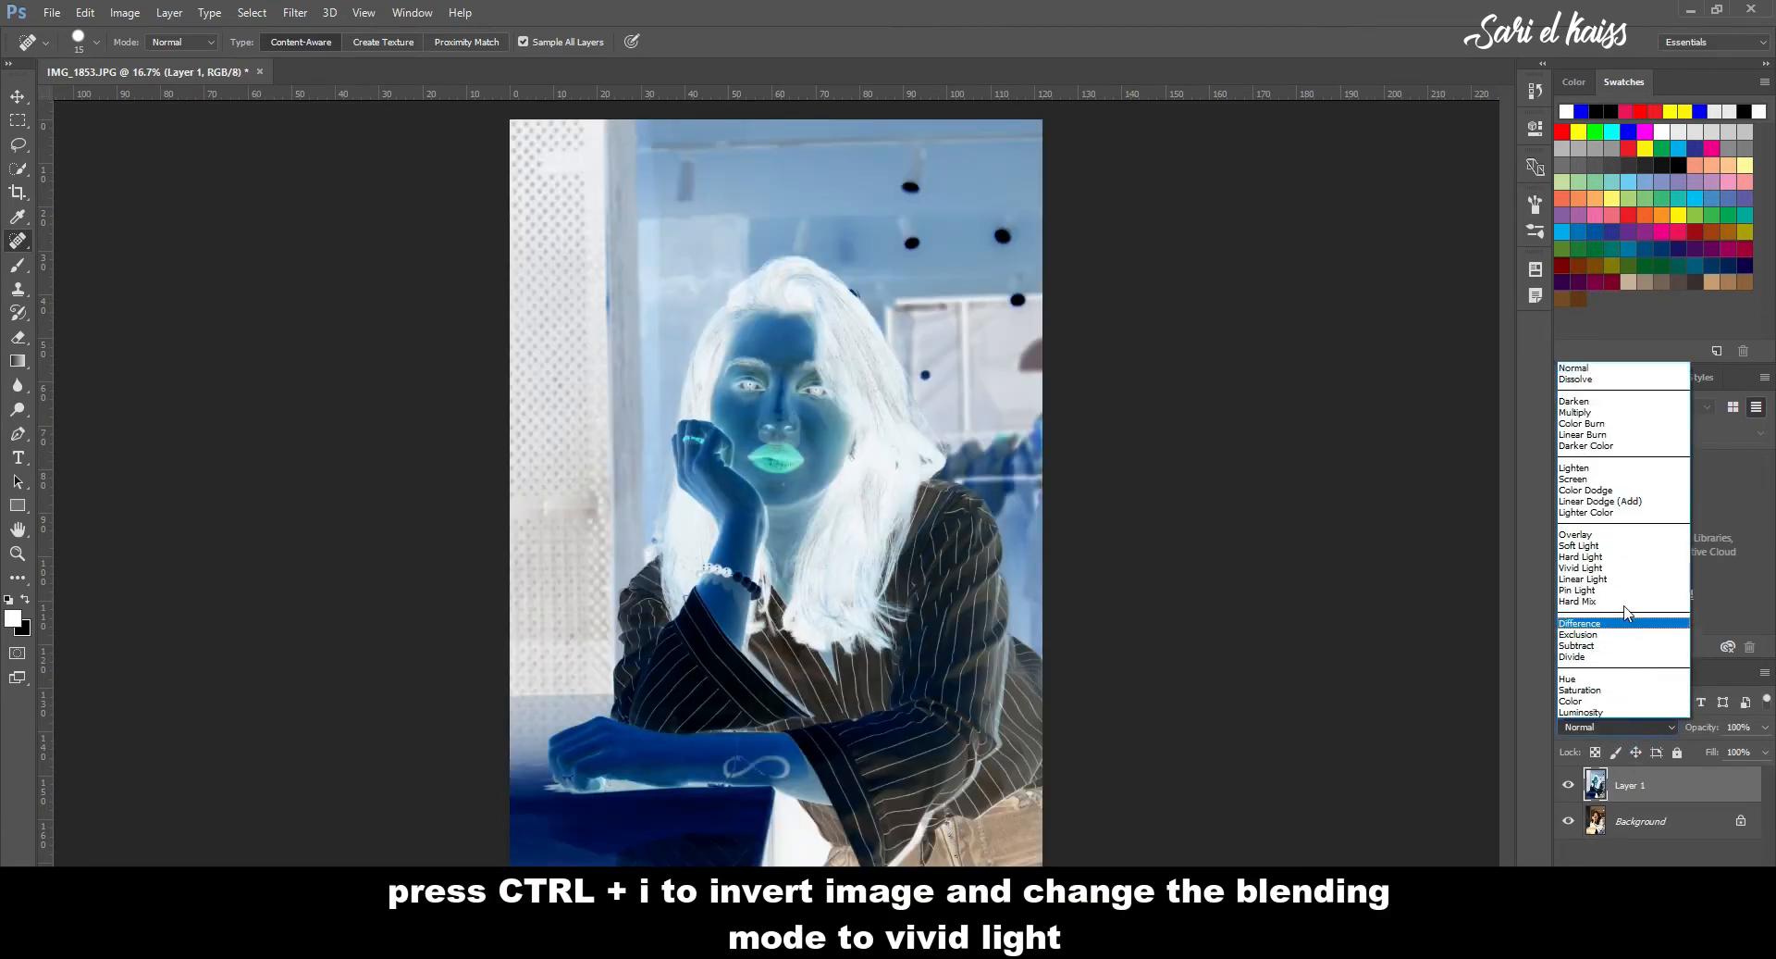
{"action": "left_click", "coordinate": [1618, 573]}
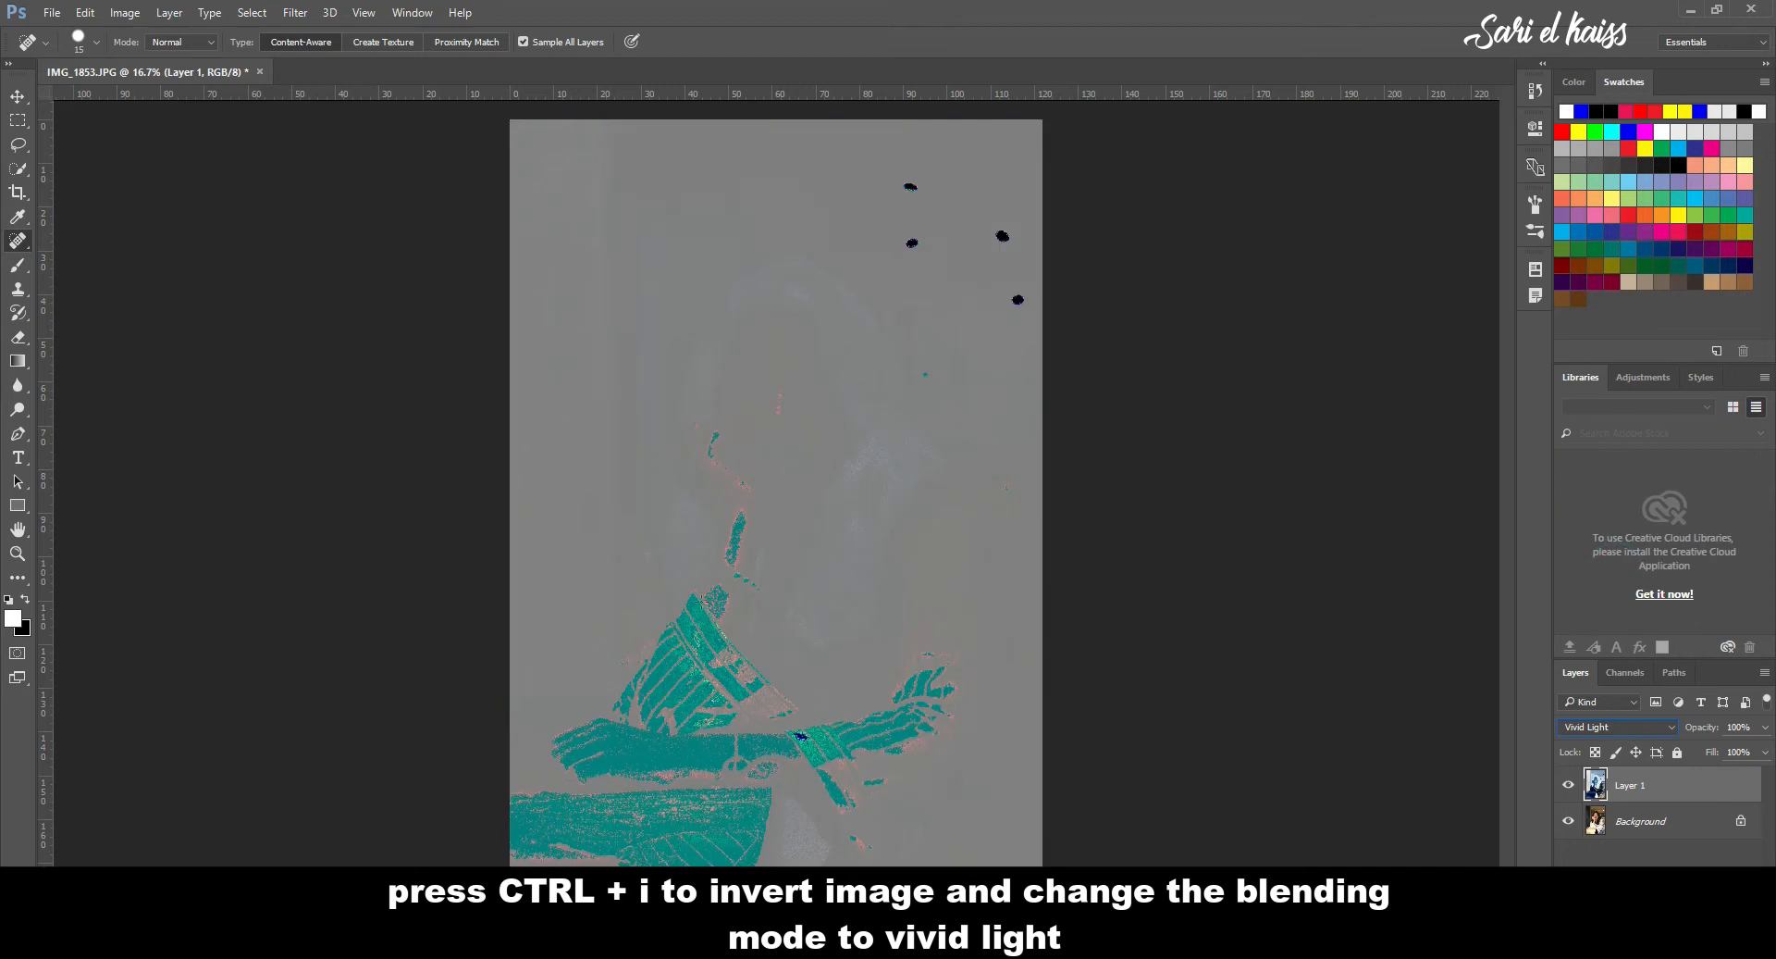
Apply a High Pass filter with a radius of about 12.5 pixels to Layer 1, checking the preview on the face.
{"action": "left_click", "coordinate": [295, 12]}
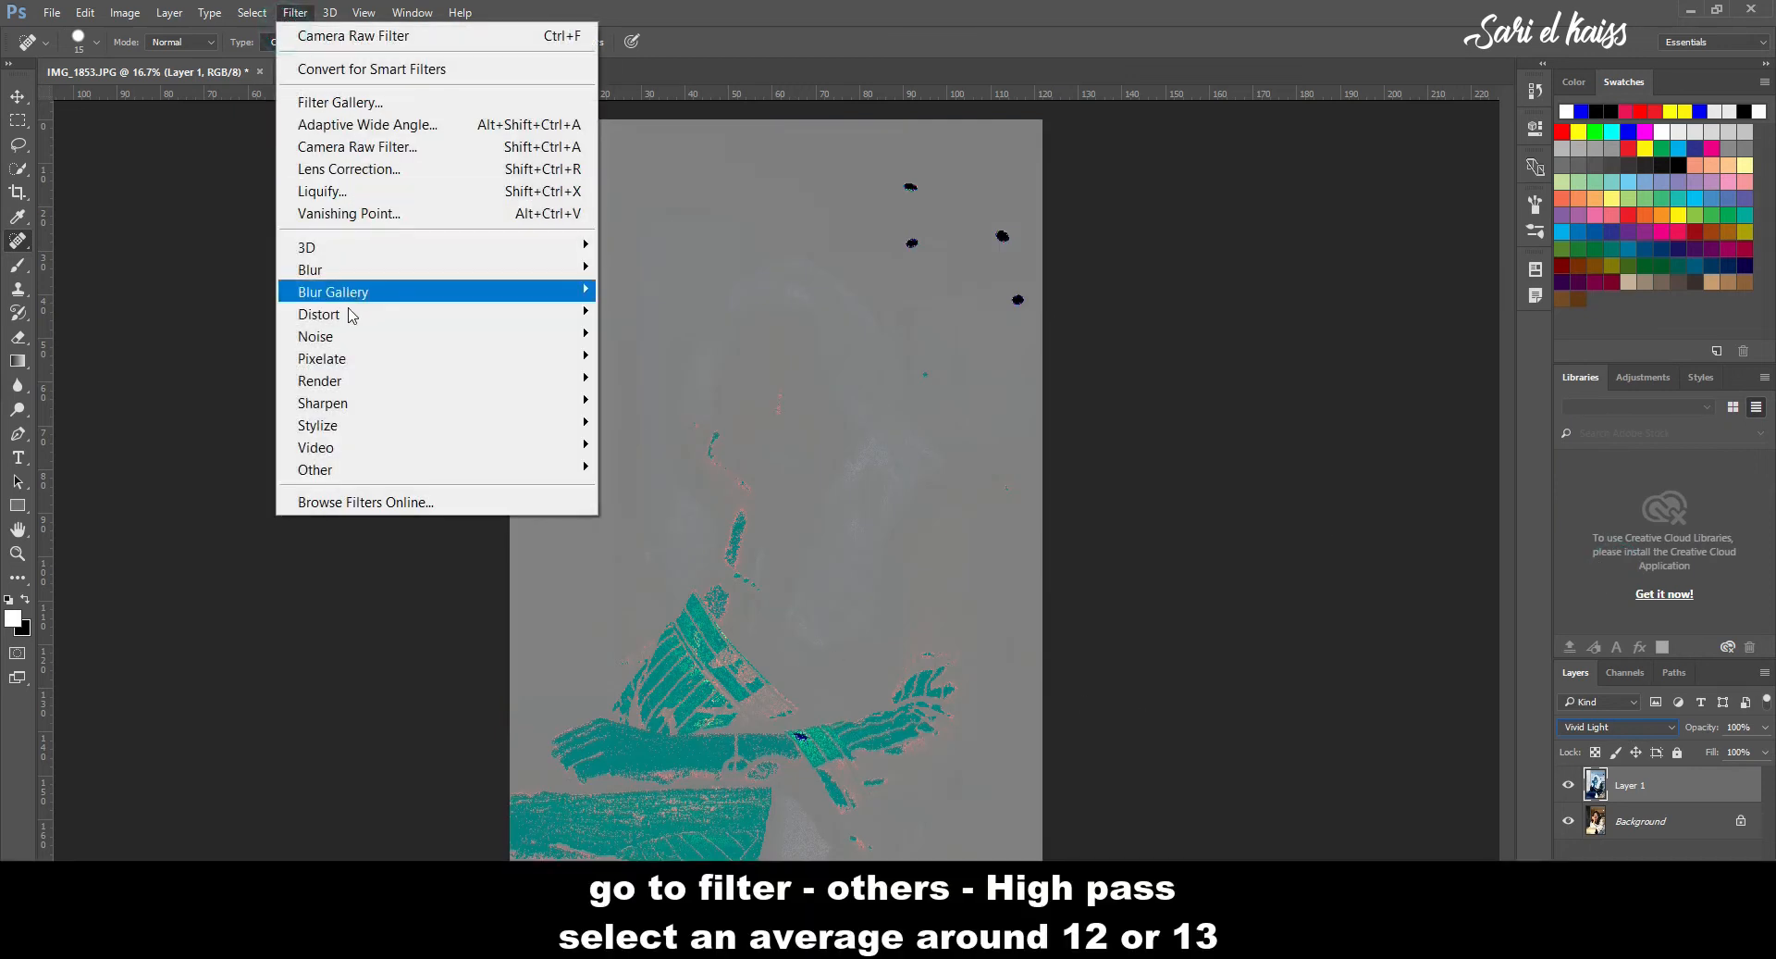
{"action": "mouse_move", "coordinate": [463, 472]}
{"action": "left_click", "coordinate": [637, 492]}
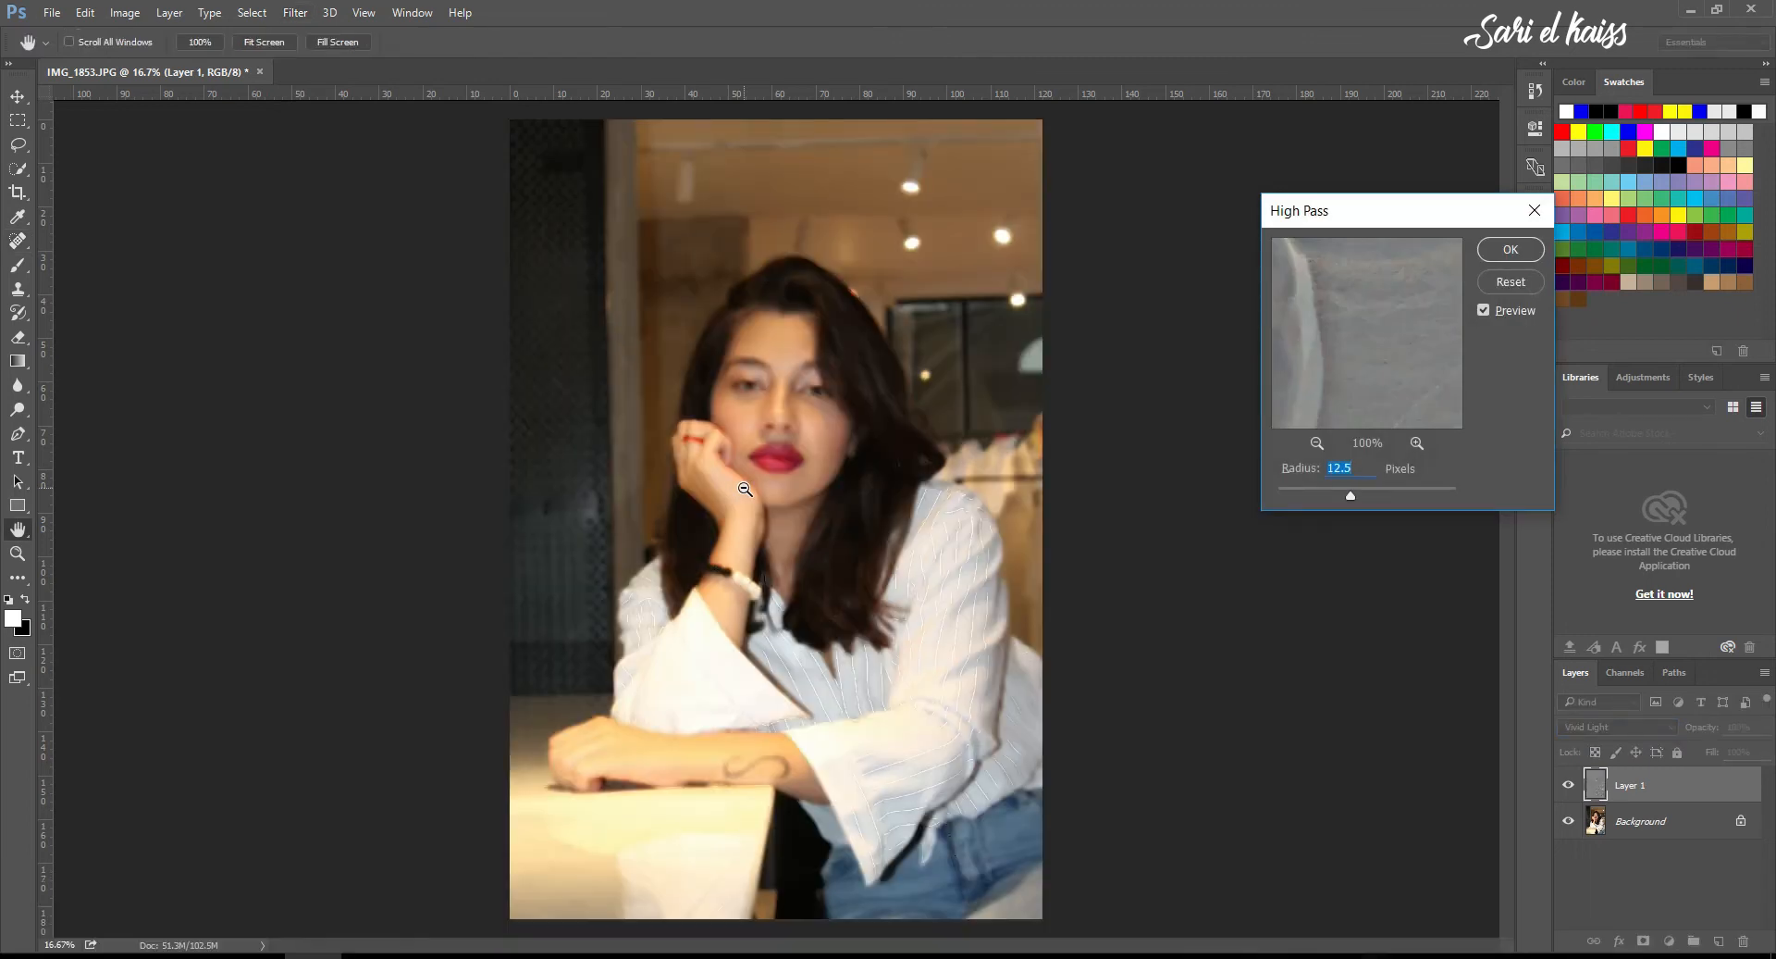
{"action": "left_click", "coordinate": [746, 488], "text": "ctrl"}
{"action": "left_click", "coordinate": [860, 333], "text": "ctrl"}
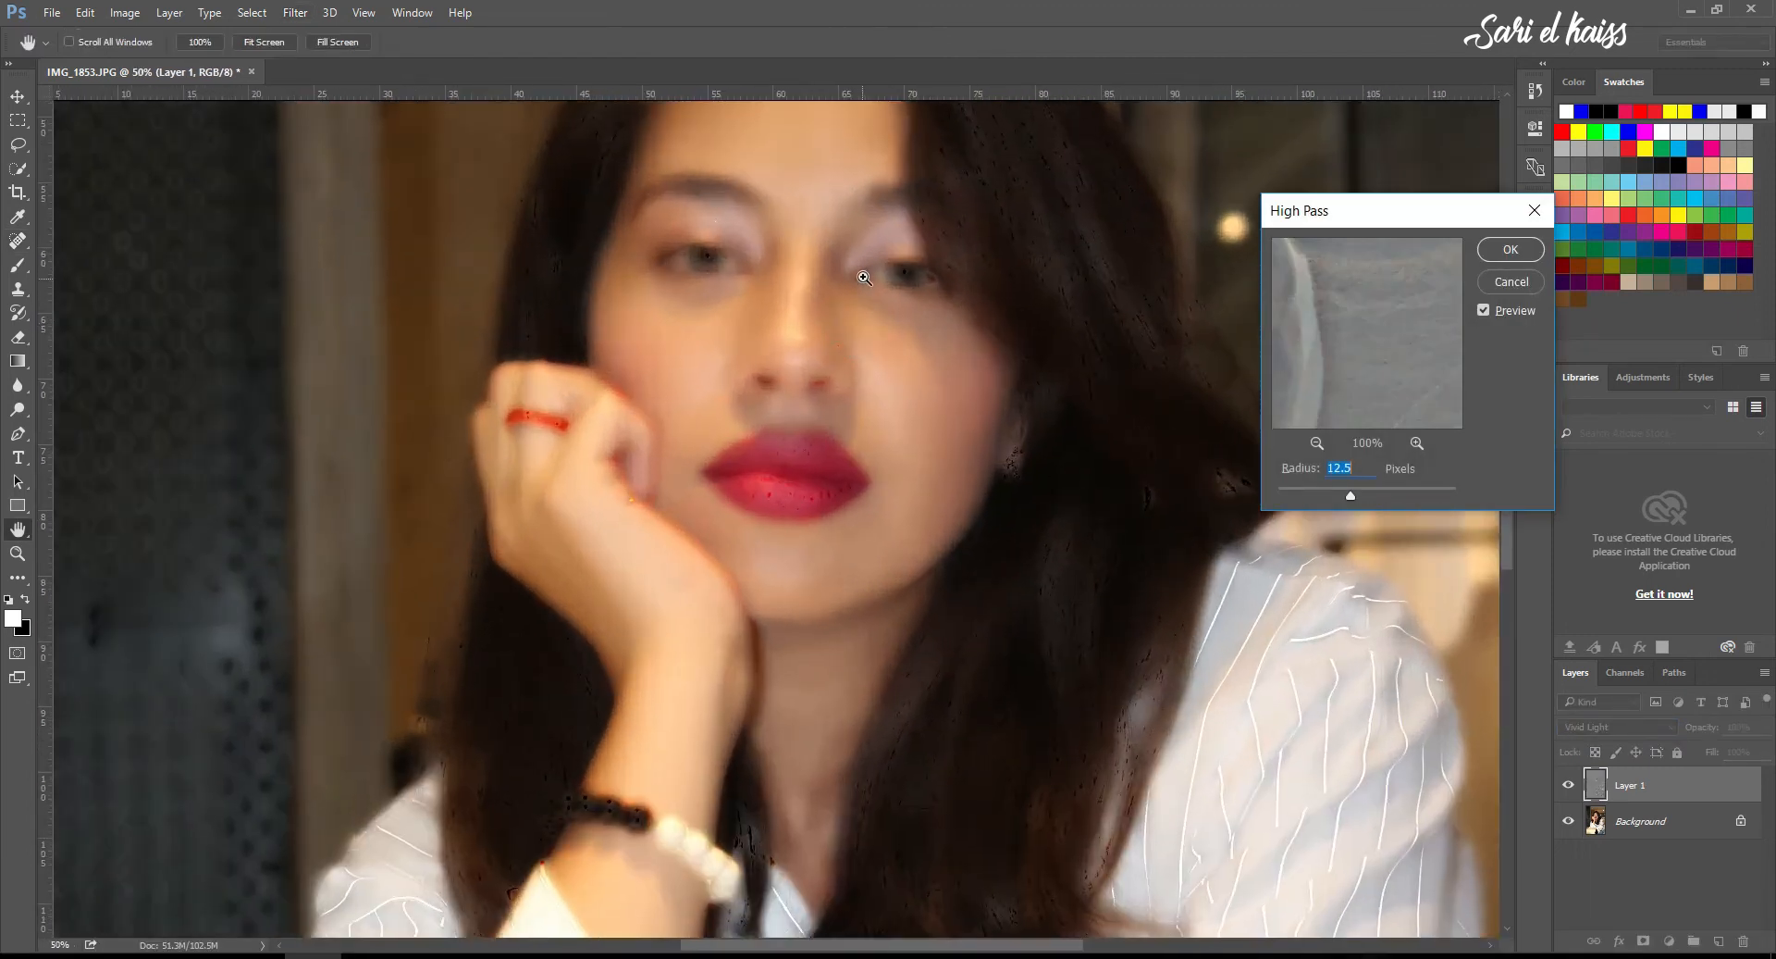
{"action": "left_click_drag", "start_coordinate": [864, 317], "coordinate": [864, 480]}
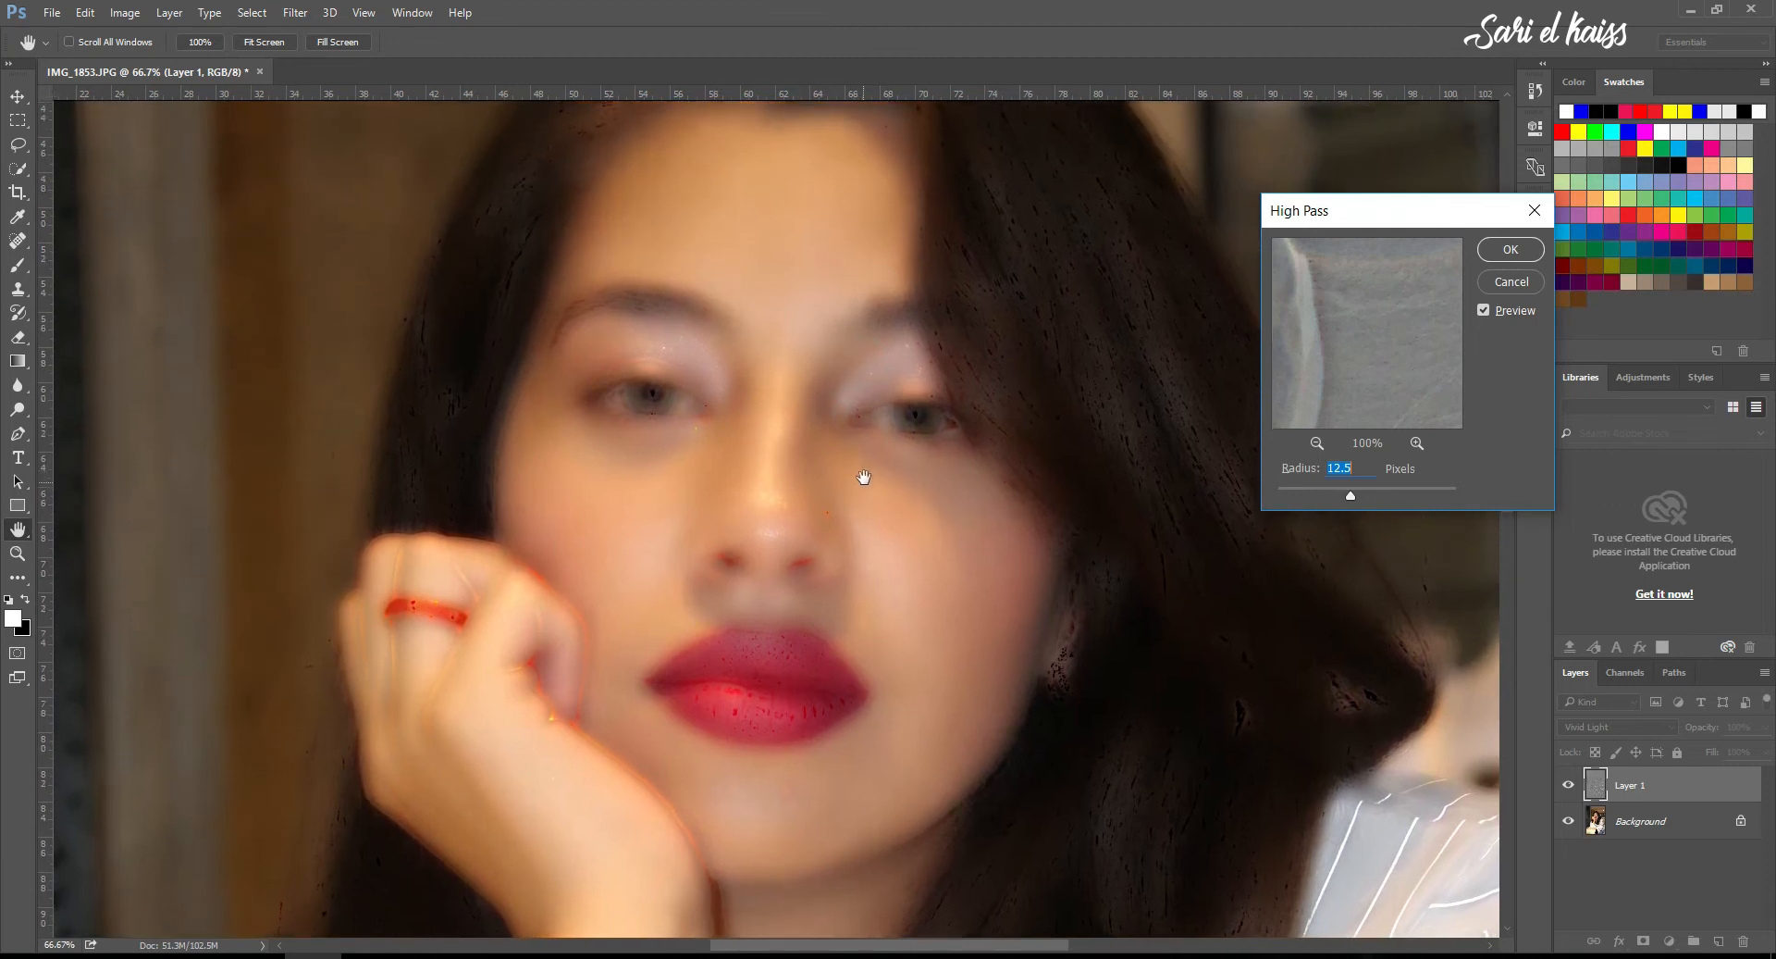
{"action": "left_click_drag", "start_coordinate": [1347, 496], "coordinate": [1351, 497]}
{"action": "left_click", "coordinate": [1499, 251]}
{"action": "key", "text": "j"}
Apply a Gaussian Blur with a radius of 2.5 pixels to Layer 1.
{"action": "left_click", "coordinate": [294, 13]}
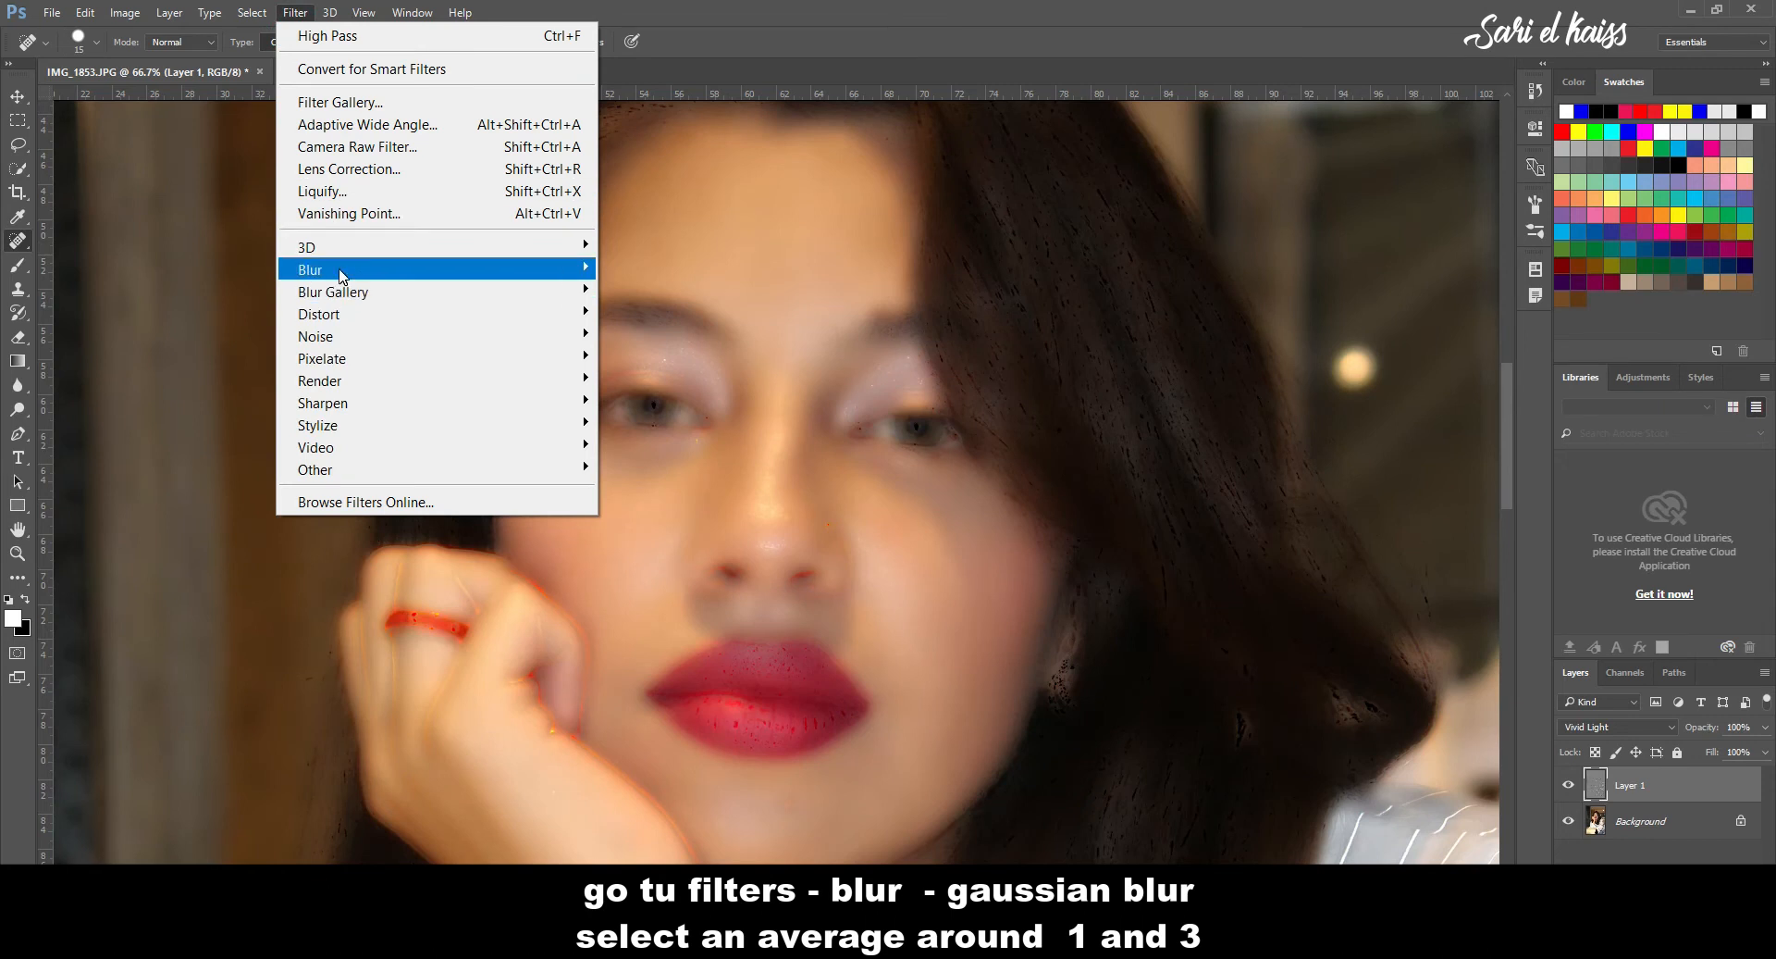
{"action": "mouse_move", "coordinate": [339, 269]}
{"action": "left_click", "coordinate": [668, 359]}
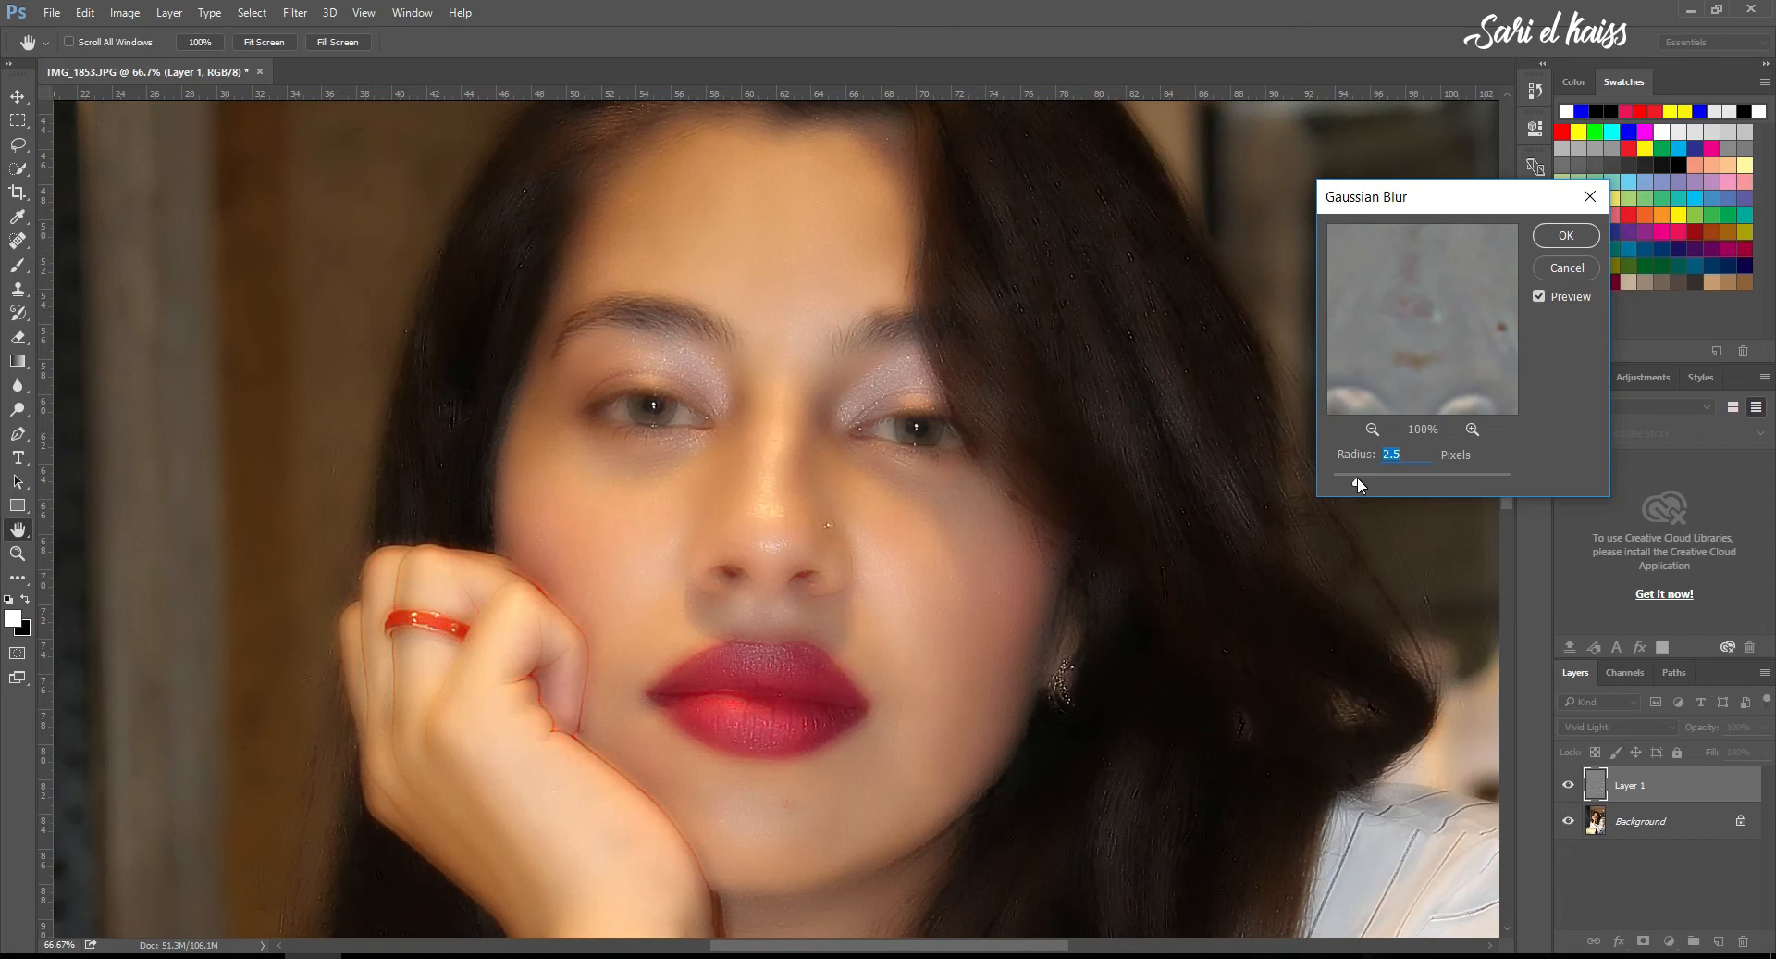
{"action": "left_click", "coordinate": [1562, 242]}
{"action": "key", "text": "j"}
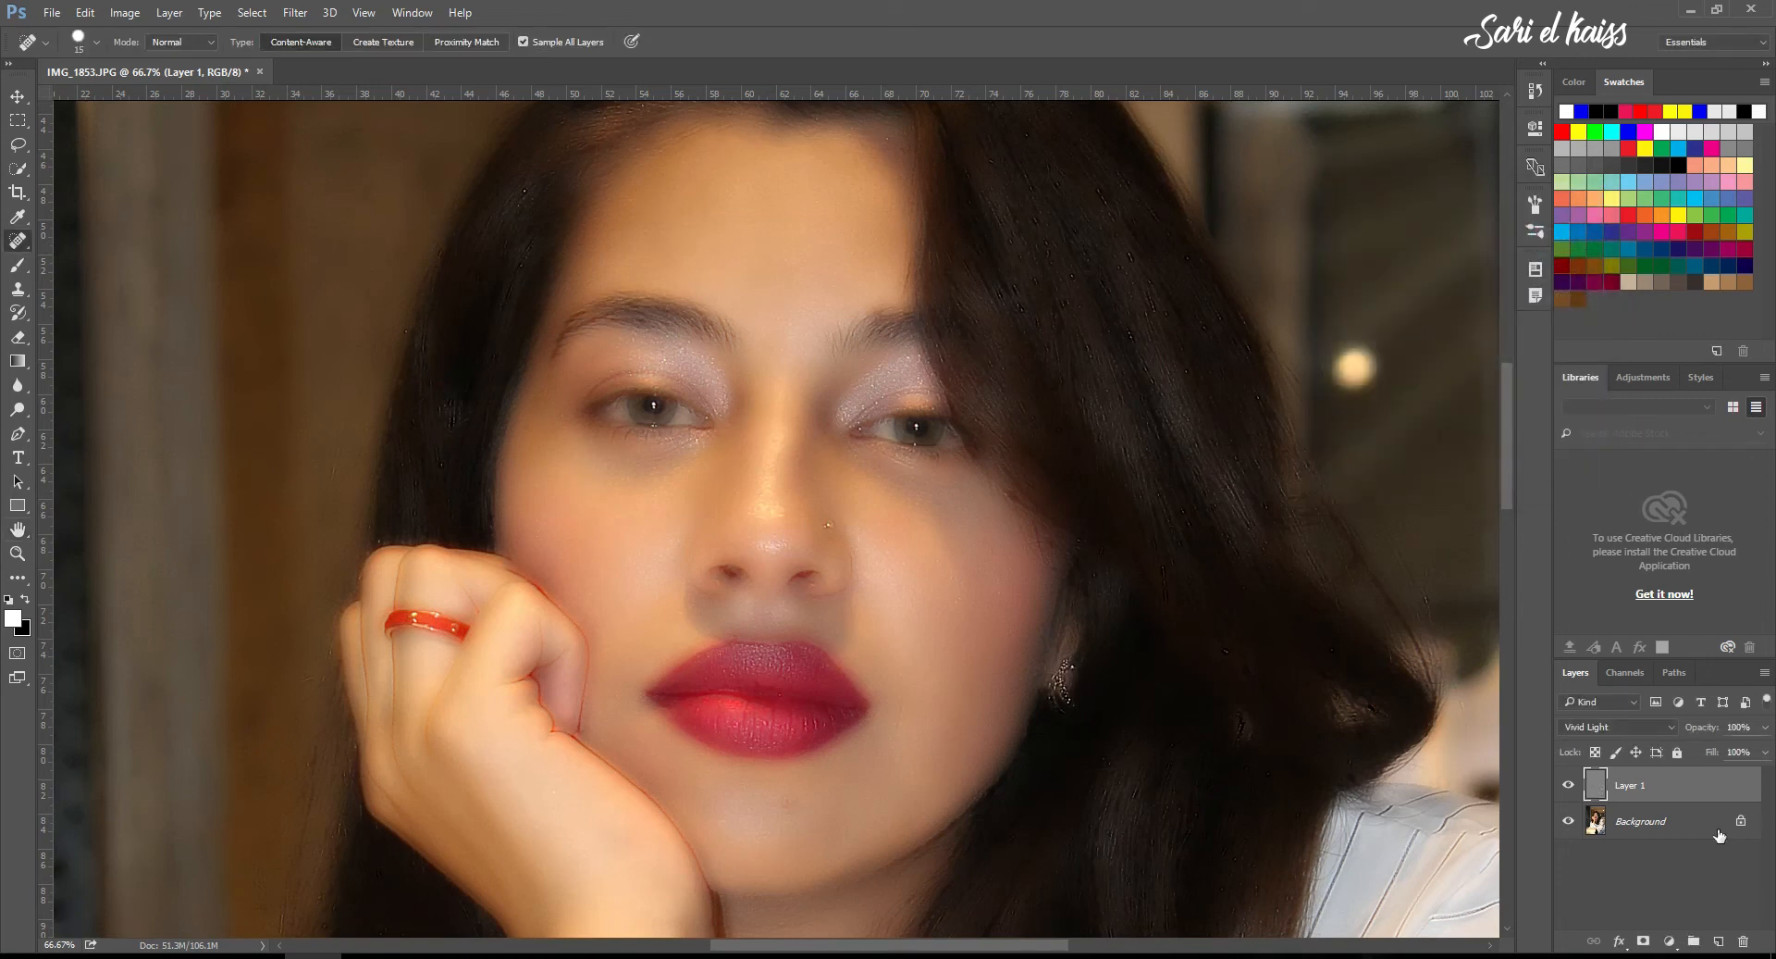
Hide Layer 1 behind a black layer mask and paint white over the forehead with a soft Brush to smooth its skin.
{"action": "left_click", "coordinate": [1641, 948], "text": "alt"}
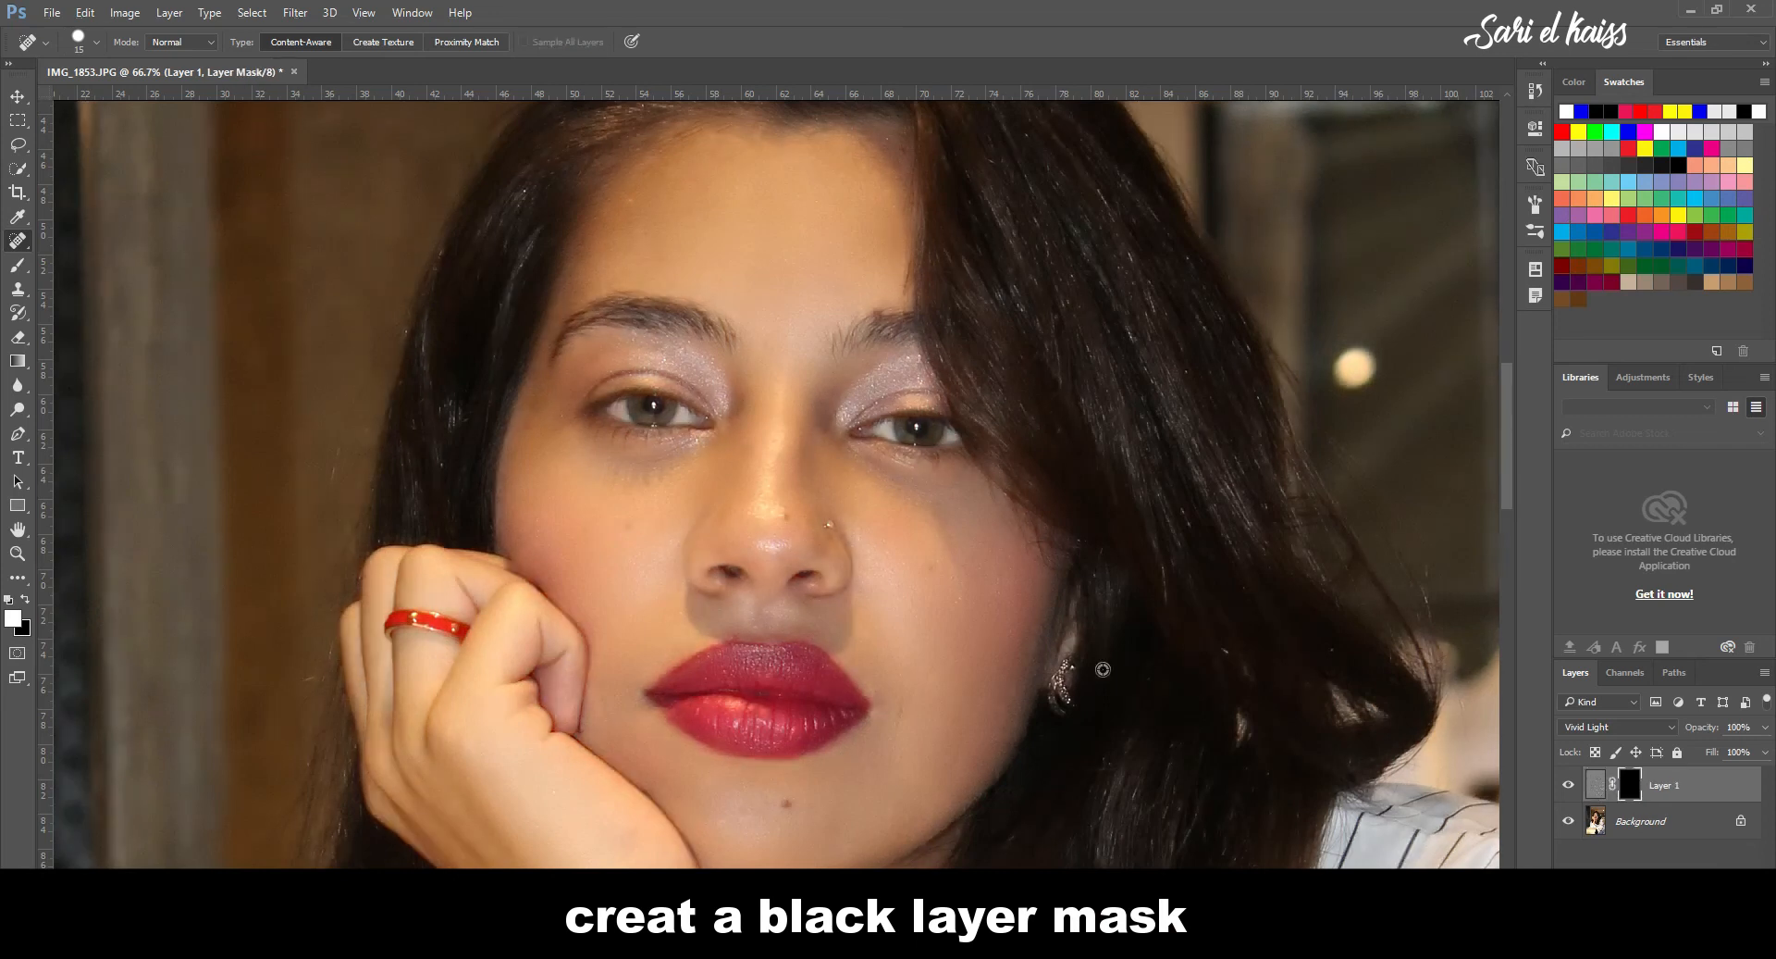
{"action": "left_click", "coordinate": [17, 264]}
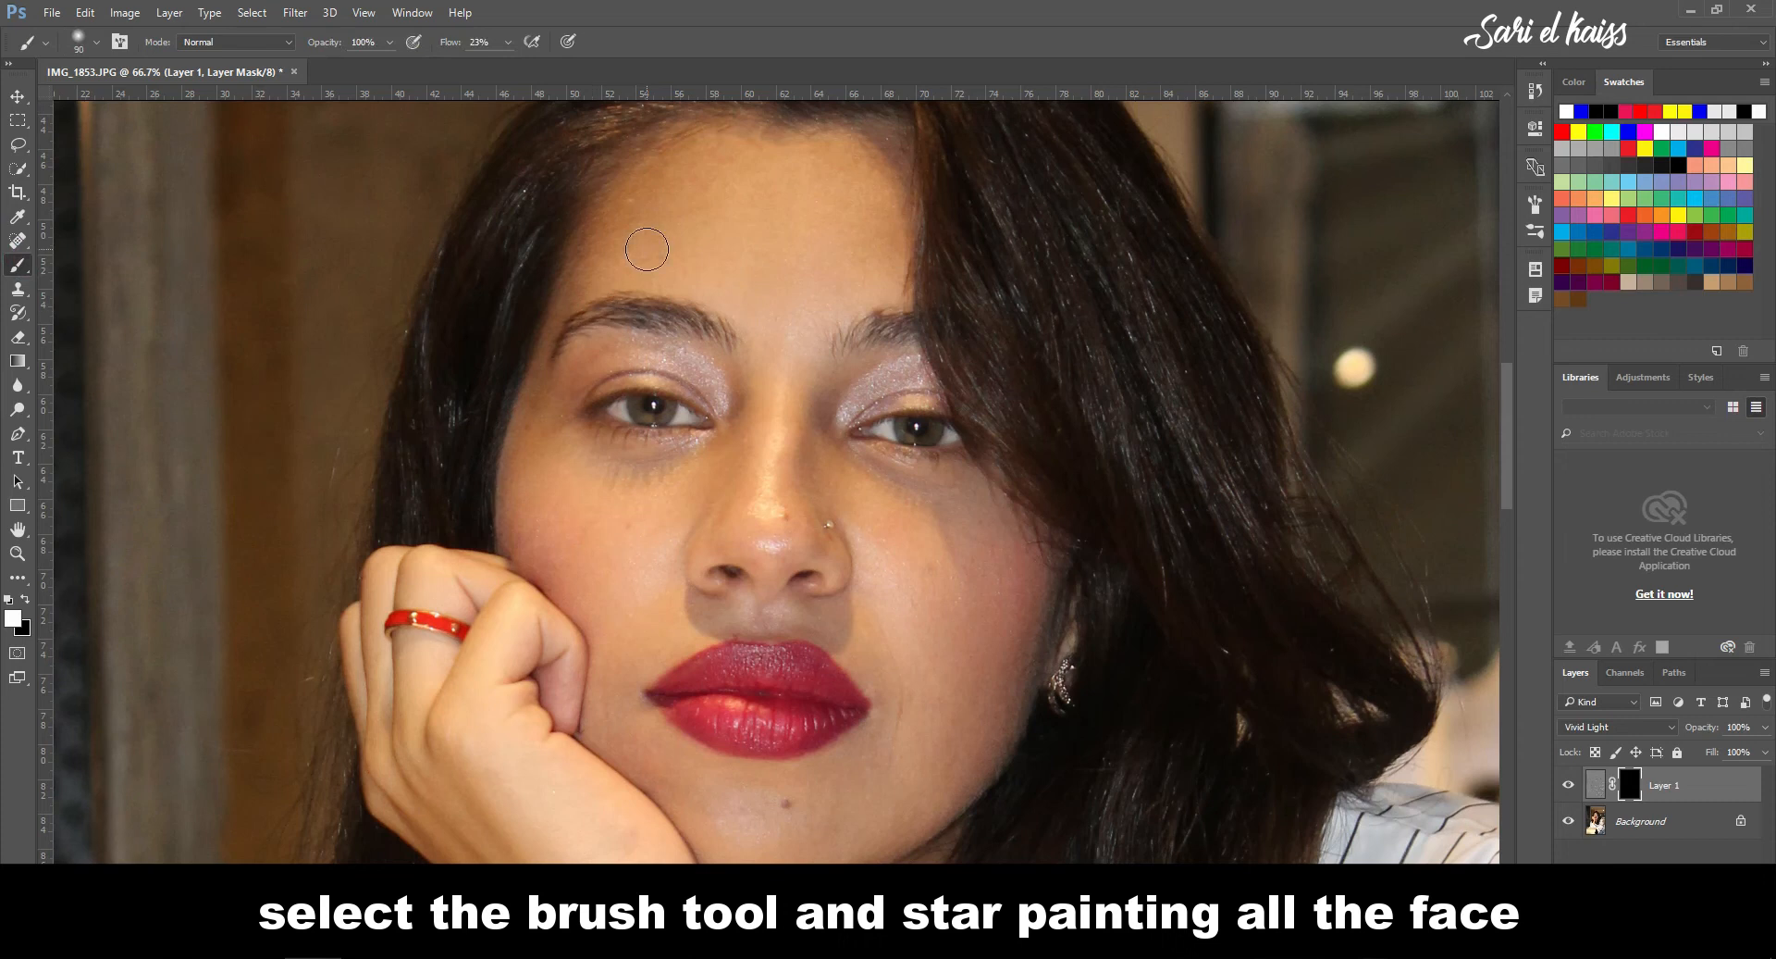
{"action": "scroll", "coordinate": [647, 251], "scroll_direction": "up", "scroll_amount": 6}
{"action": "left_click_drag", "start_coordinate": [744, 223], "coordinate": [691, 494]}
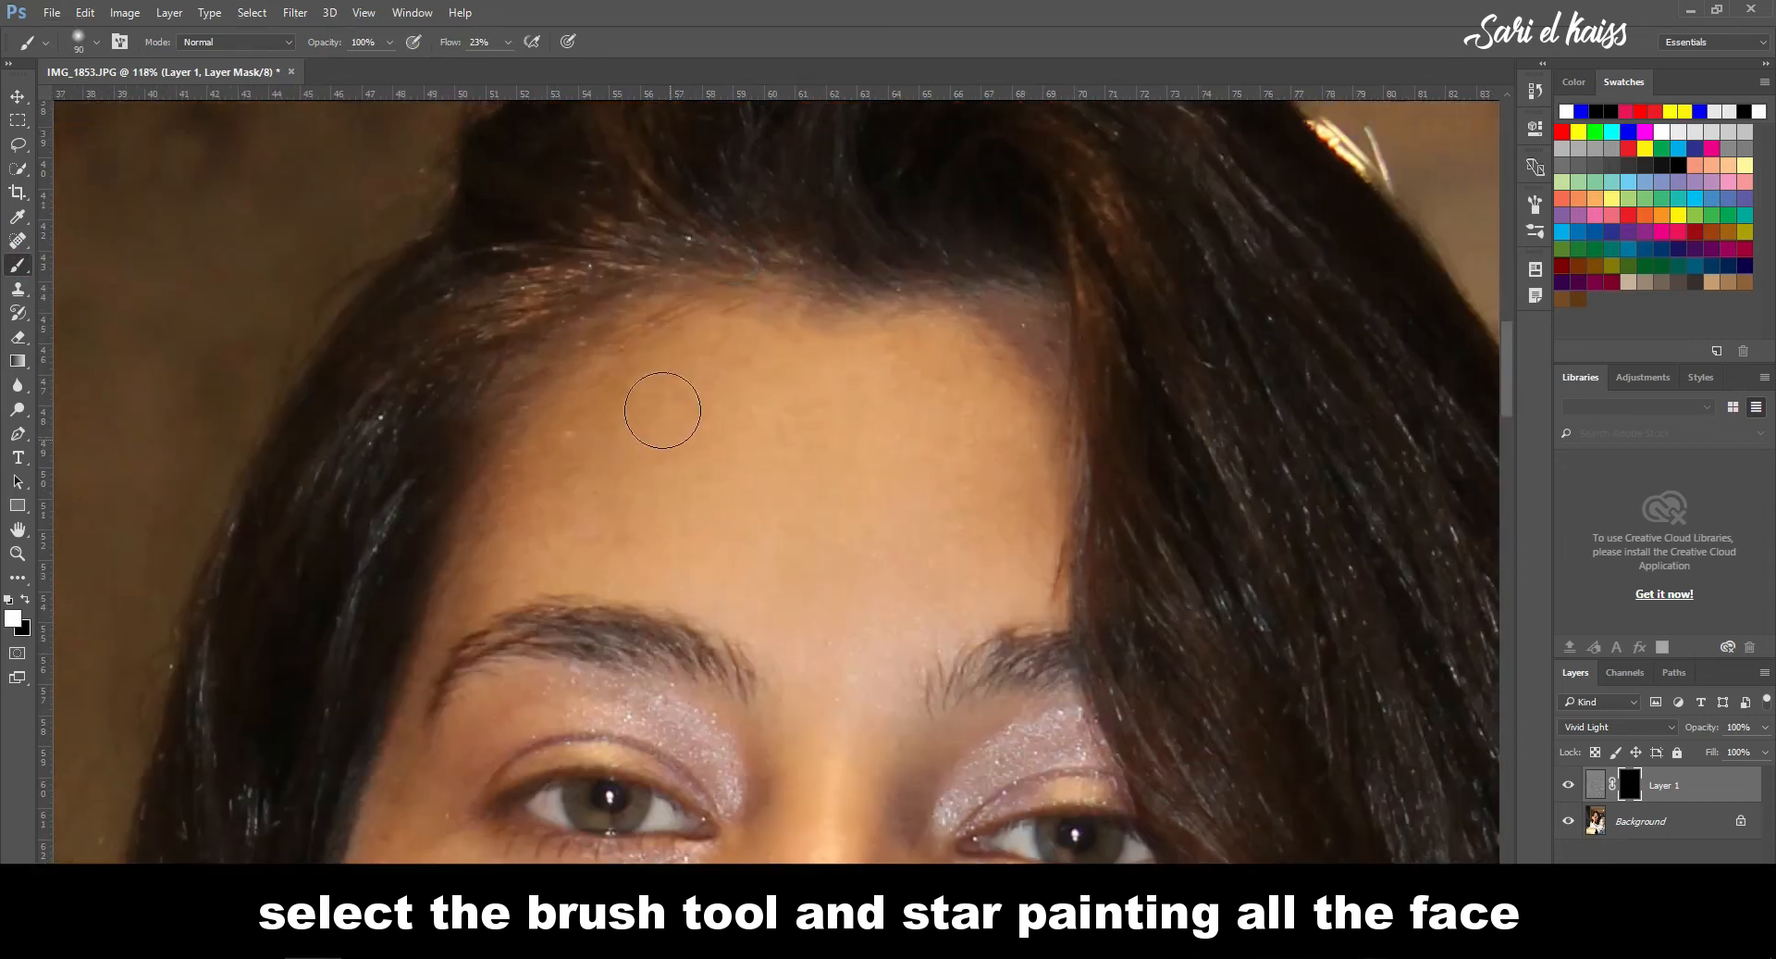
{"action": "mouse_move", "coordinate": [635, 376]}
{"action": "left_mouse_down"}
{"action": "mouse_move", "coordinate": [541, 534]}
{"action": "mouse_move", "coordinate": [579, 428]}
{"action": "left_mouse_up"}
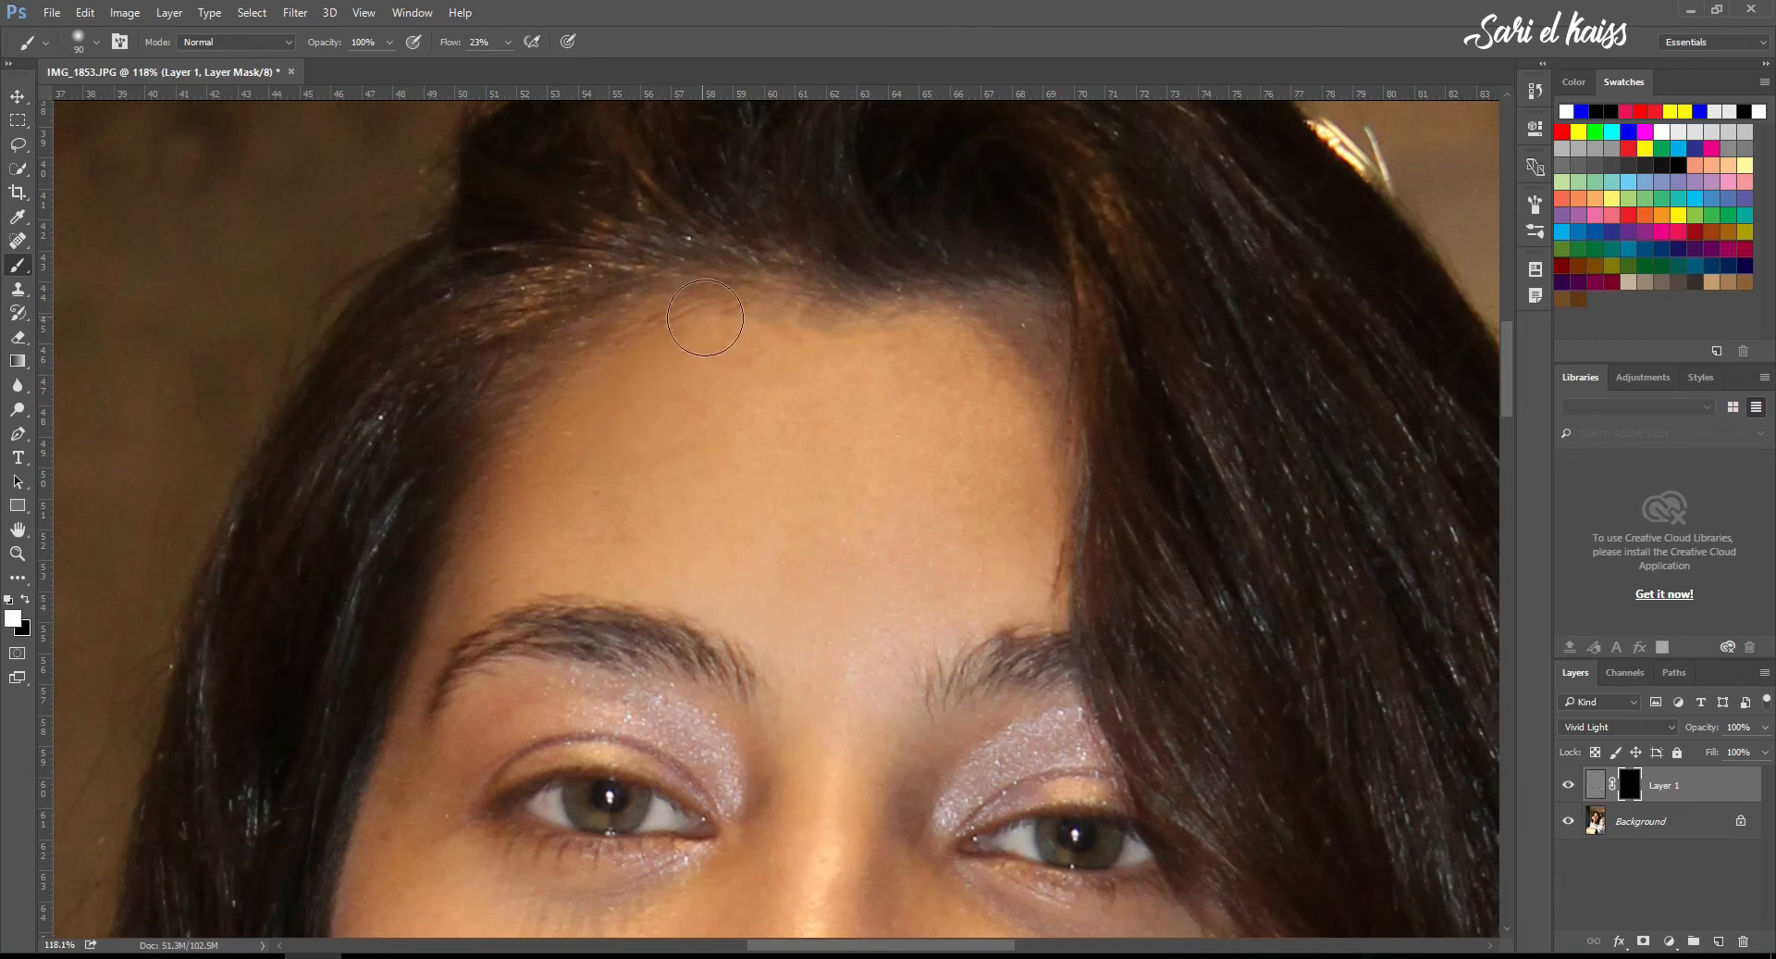
{"action": "key", "text": "bracketright"}
{"action": "key", "text": "bracketright"}
{"action": "key", "text": "bracketright"}
{"action": "mouse_move", "coordinate": [723, 366]}
{"action": "left_mouse_down"}
{"action": "mouse_move", "coordinate": [919, 362]}
{"action": "mouse_move", "coordinate": [707, 412]}
{"action": "mouse_move", "coordinate": [942, 370]}
{"action": "mouse_move", "coordinate": [766, 450]}
{"action": "mouse_move", "coordinate": [1007, 388]}
{"action": "mouse_move", "coordinate": [1021, 297]}
{"action": "mouse_move", "coordinate": [998, 468]}
{"action": "mouse_move", "coordinate": [1015, 551]}
{"action": "mouse_move", "coordinate": [976, 611]}
{"action": "mouse_move", "coordinate": [845, 673]}
{"action": "mouse_move", "coordinate": [905, 569]}
{"action": "mouse_move", "coordinate": [909, 504]}
{"action": "mouse_move", "coordinate": [824, 580]}
{"action": "mouse_move", "coordinate": [797, 544]}
{"action": "mouse_move", "coordinate": [750, 530]}
{"action": "mouse_move", "coordinate": [692, 526]}
{"action": "mouse_move", "coordinate": [576, 567]}
{"action": "mouse_move", "coordinate": [597, 495]}
{"action": "left_mouse_up"}
Paint white on the mask over the nose, the cheek on the earring side, the jaw and the chin.
{"action": "key", "text": "space"}
{"action": "key", "text": "space"}
{"action": "left_click_drag", "start_coordinate": [840, 677], "coordinate": [848, 343]}
{"action": "mouse_move", "coordinate": [820, 439]}
{"action": "left_mouse_down"}
{"action": "mouse_move", "coordinate": [861, 559]}
{"action": "mouse_move", "coordinate": [844, 665]}
{"action": "mouse_move", "coordinate": [836, 615]}
{"action": "mouse_move", "coordinate": [897, 598]}
{"action": "mouse_move", "coordinate": [995, 635]}
{"action": "mouse_move", "coordinate": [1020, 632]}
{"action": "mouse_move", "coordinate": [970, 628]}
{"action": "mouse_move", "coordinate": [1145, 628]}
{"action": "mouse_move", "coordinate": [1256, 735]}
{"action": "mouse_move", "coordinate": [1242, 806]}
{"action": "mouse_move", "coordinate": [1186, 840]}
{"action": "mouse_move", "coordinate": [976, 485]}
{"action": "mouse_move", "coordinate": [958, 422]}
{"action": "mouse_move", "coordinate": [1058, 808]}
{"action": "mouse_move", "coordinate": [1152, 585]}
{"action": "left_mouse_up"}
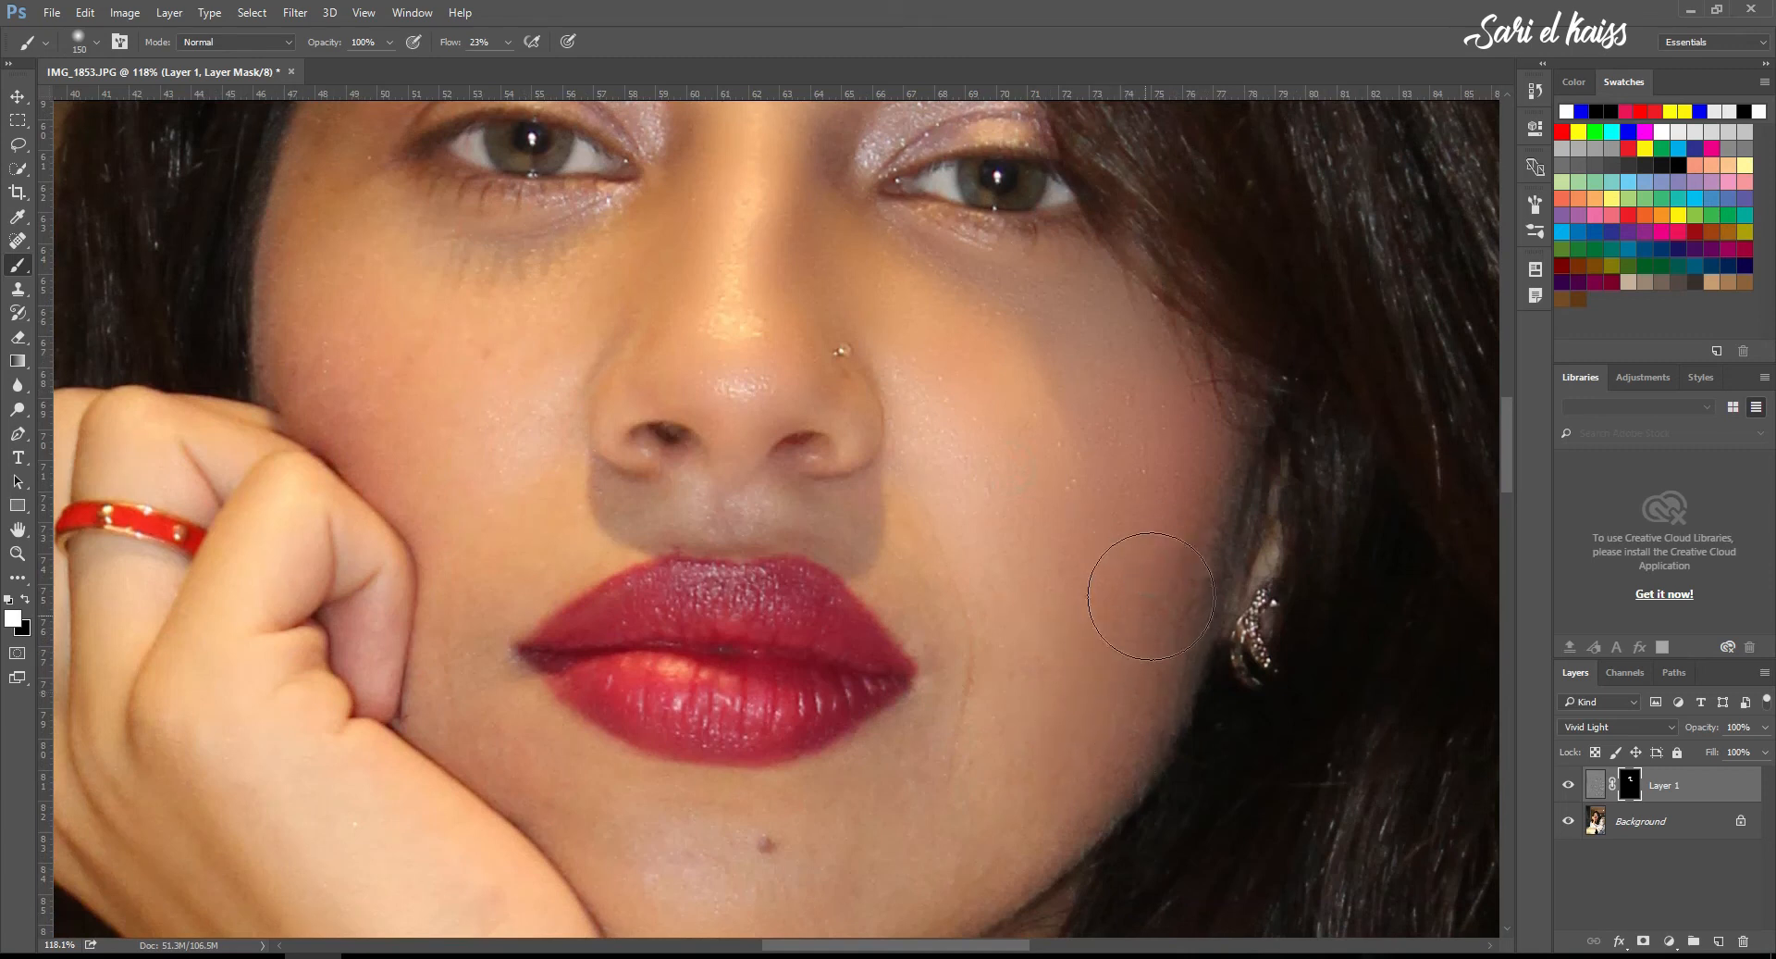
{"action": "mouse_move", "coordinate": [1113, 711]}
{"action": "left_mouse_down"}
{"action": "mouse_move", "coordinate": [1064, 812]}
{"action": "mouse_move", "coordinate": [1059, 771]}
{"action": "mouse_move", "coordinate": [1005, 829]}
{"action": "mouse_move", "coordinate": [853, 877]}
{"action": "mouse_move", "coordinate": [844, 841]}
{"action": "mouse_move", "coordinate": [901, 785]}
{"action": "mouse_move", "coordinate": [757, 649]}
{"action": "left_mouse_up"}
{"action": "left_click_drag", "start_coordinate": [861, 761], "coordinate": [671, 742]}
Paint white on the mask over the cheek beside the hand, up to the area under the eye.
{"action": "mouse_move", "coordinate": [678, 626]}
{"action": "left_mouse_down"}
{"action": "mouse_move", "coordinate": [533, 556]}
{"action": "mouse_move", "coordinate": [445, 465]}
{"action": "left_mouse_up"}
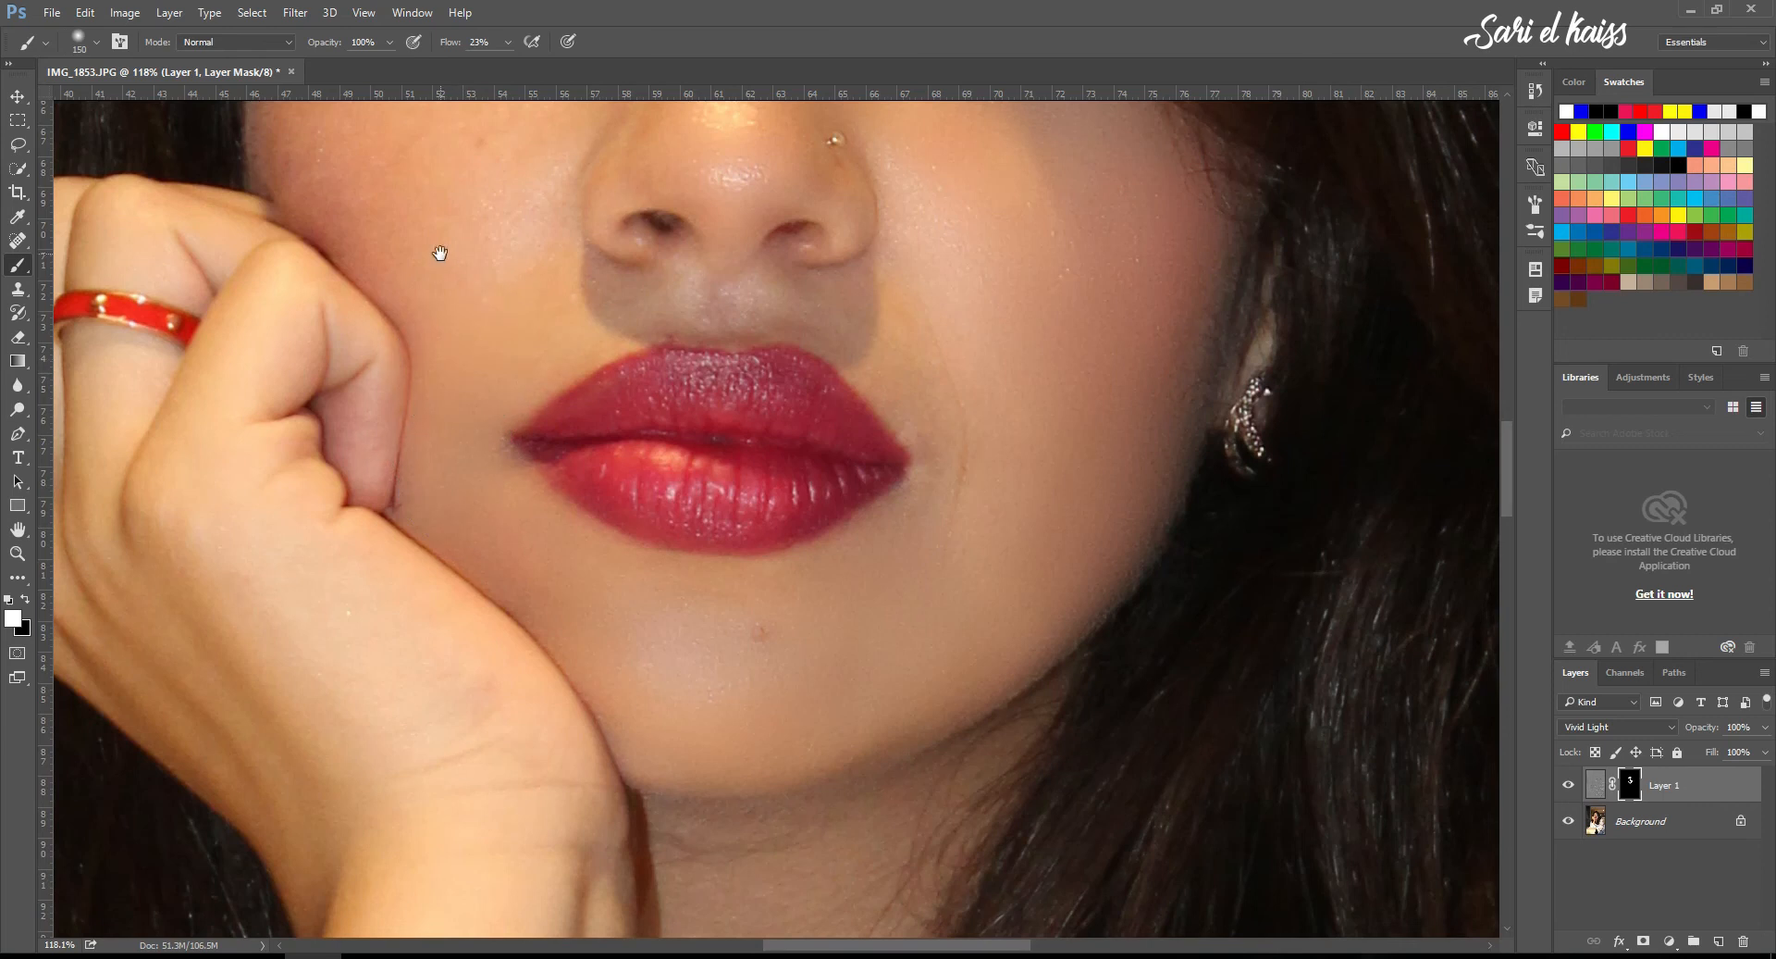
{"action": "left_click_drag", "start_coordinate": [440, 252], "coordinate": [477, 494]}
{"action": "mouse_move", "coordinate": [398, 370]}
{"action": "left_mouse_down"}
{"action": "mouse_move", "coordinate": [355, 375]}
{"action": "mouse_move", "coordinate": [466, 483]}
{"action": "mouse_move", "coordinate": [639, 334]}
{"action": "mouse_move", "coordinate": [558, 483]}
{"action": "mouse_move", "coordinate": [594, 455]}
{"action": "mouse_move", "coordinate": [593, 371]}
{"action": "mouse_move", "coordinate": [435, 411]}
{"action": "mouse_move", "coordinate": [649, 293]}
{"action": "mouse_move", "coordinate": [534, 320]}
{"action": "mouse_move", "coordinate": [397, 319]}
{"action": "mouse_move", "coordinate": [698, 285]}
{"action": "mouse_move", "coordinate": [369, 283]}
{"action": "left_mouse_up"}
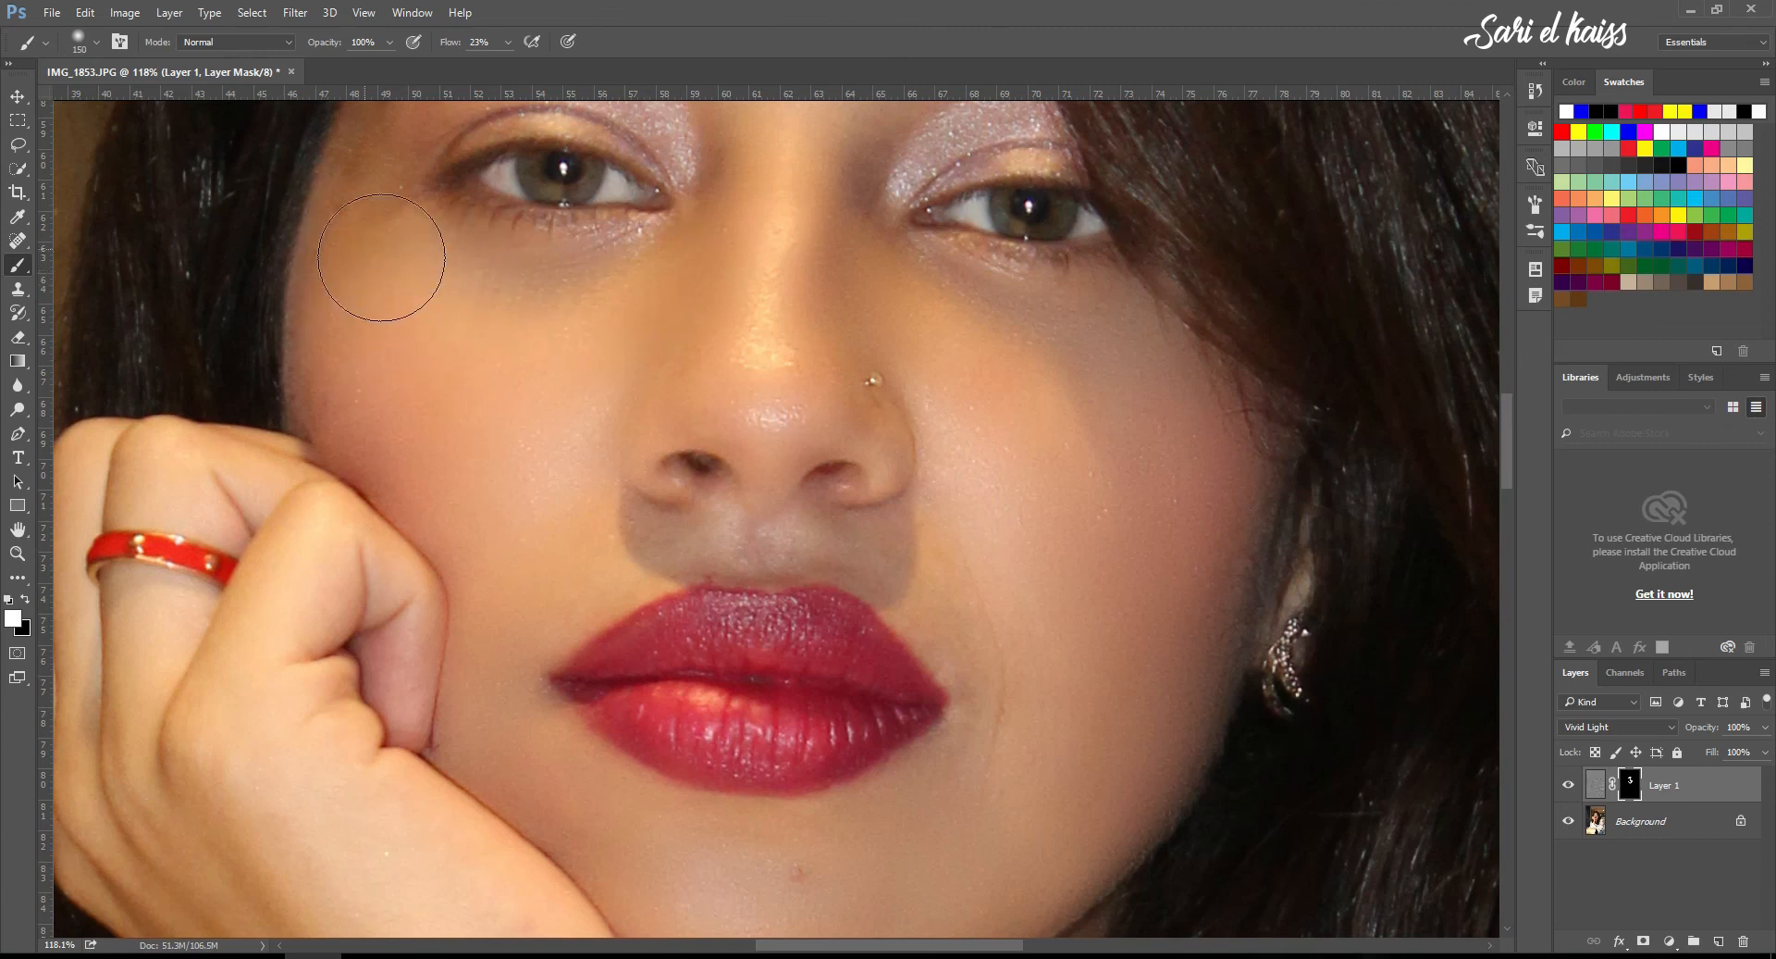
{"action": "mouse_move", "coordinate": [552, 361]}
{"action": "left_mouse_down"}
{"action": "mouse_move", "coordinate": [638, 656]}
{"action": "mouse_move", "coordinate": [485, 460]}
{"action": "mouse_move", "coordinate": [449, 458]}
{"action": "mouse_move", "coordinate": [437, 493]}
{"action": "left_mouse_up"}
Paint white on the mask with a smaller brush around the eyes, on the eyelids and between the nose and lips.
{"action": "key", "text": "bracketleft"}
{"action": "key", "text": "bracketleft"}
{"action": "key", "text": "bracketleft"}
{"action": "mouse_move", "coordinate": [535, 397]}
{"action": "left_mouse_down"}
{"action": "mouse_move", "coordinate": [512, 434]}
{"action": "mouse_move", "coordinate": [553, 385]}
{"action": "mouse_move", "coordinate": [728, 423]}
{"action": "mouse_move", "coordinate": [802, 489]}
{"action": "mouse_move", "coordinate": [792, 516]}
{"action": "mouse_move", "coordinate": [778, 476]}
{"action": "left_mouse_up"}
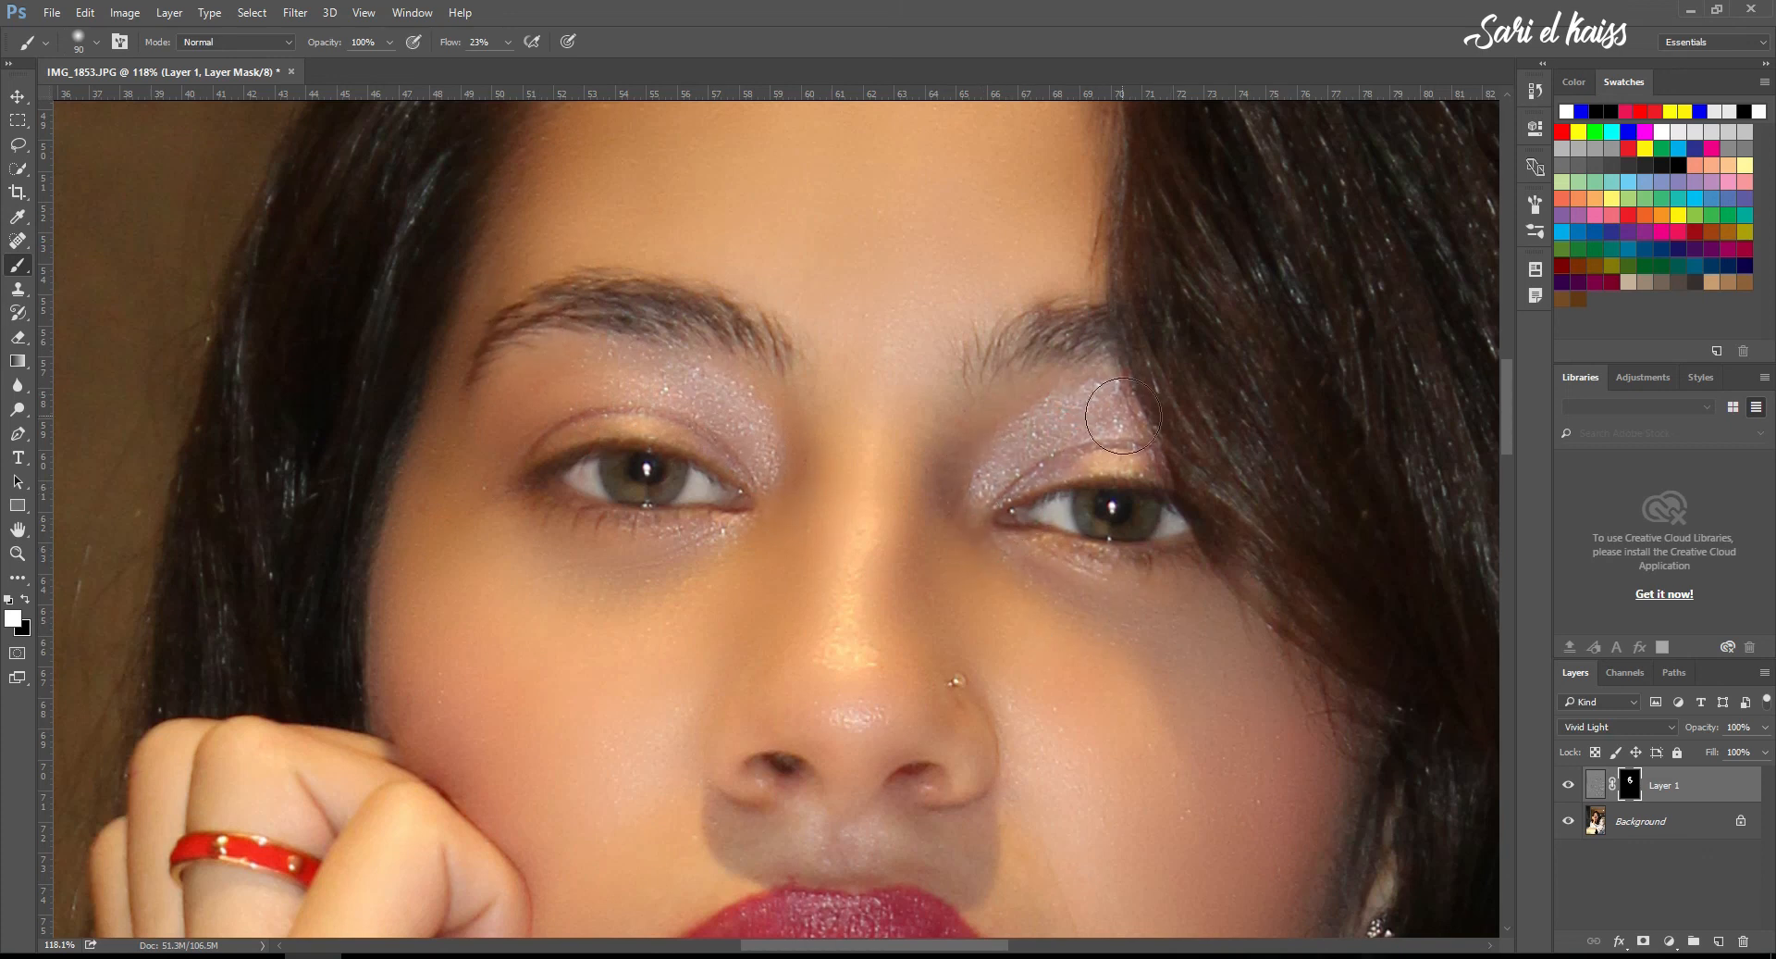
{"action": "left_click_drag", "start_coordinate": [849, 664], "coordinate": [845, 342]}
{"action": "mouse_move", "coordinate": [864, 560]}
{"action": "left_mouse_down"}
{"action": "mouse_move", "coordinate": [762, 535]}
{"action": "mouse_move", "coordinate": [733, 591]}
{"action": "left_mouse_up"}
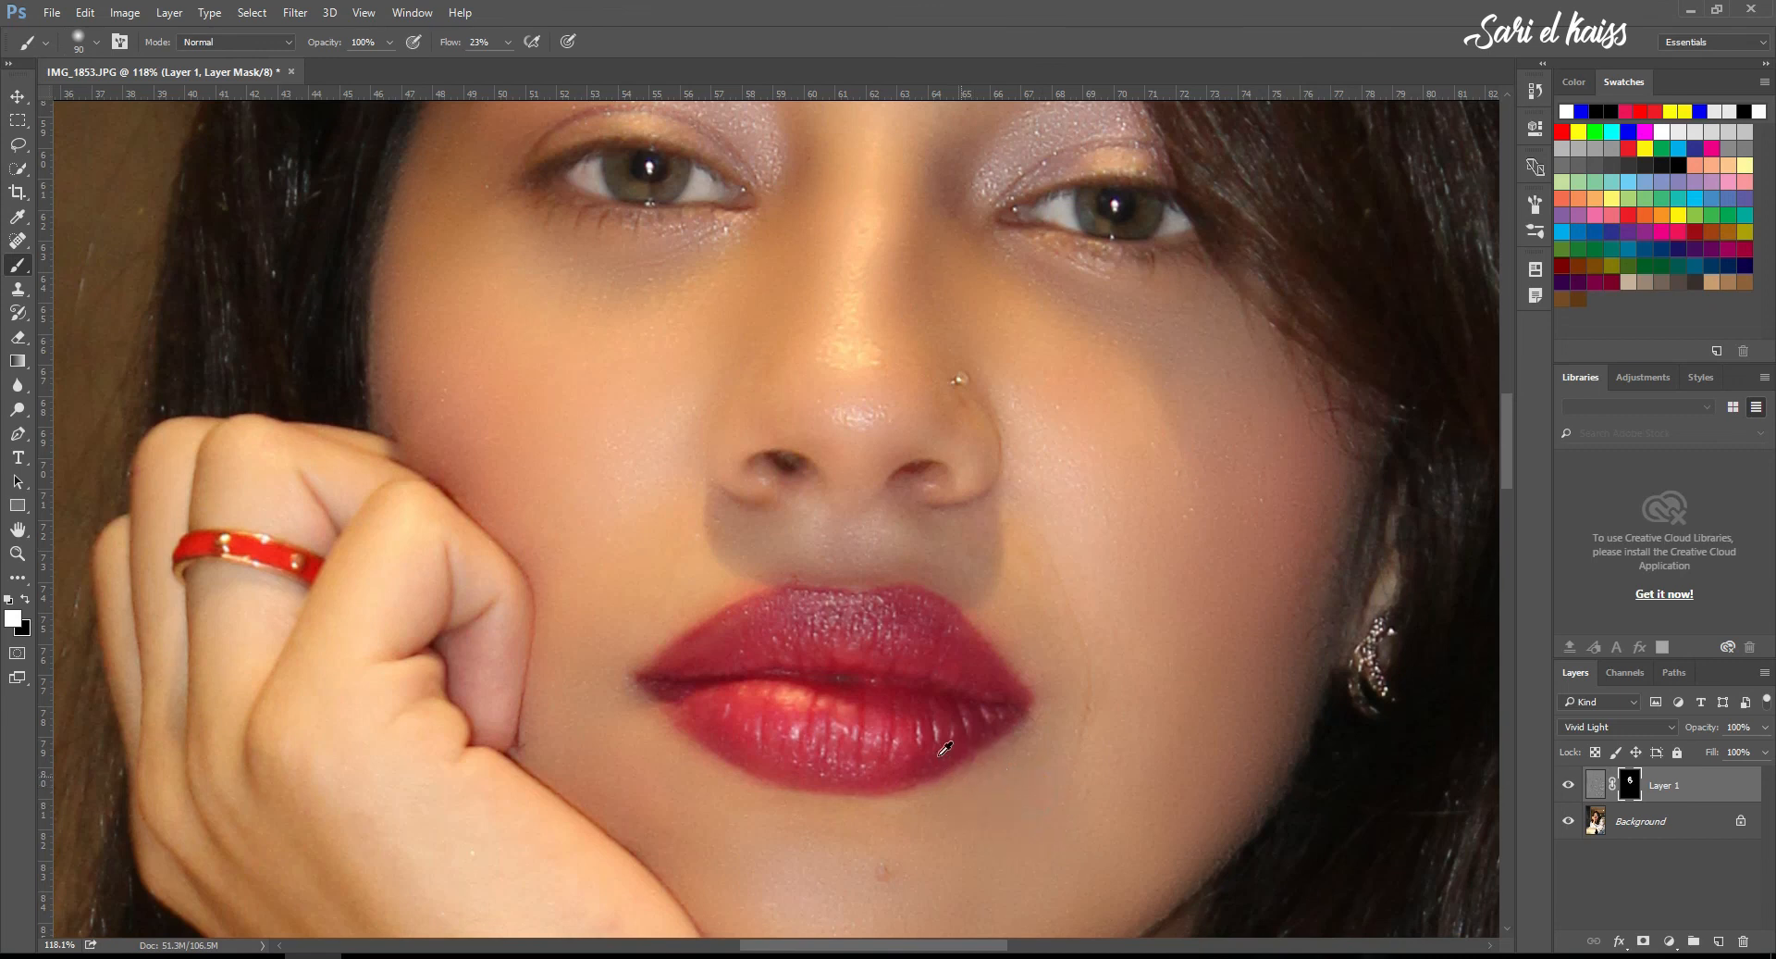
{"action": "scroll", "coordinate": [953, 764], "scroll_direction": "down", "scroll_amount": 8}
{"action": "scroll", "coordinate": [941, 740], "scroll_direction": "down", "scroll_amount": 4}
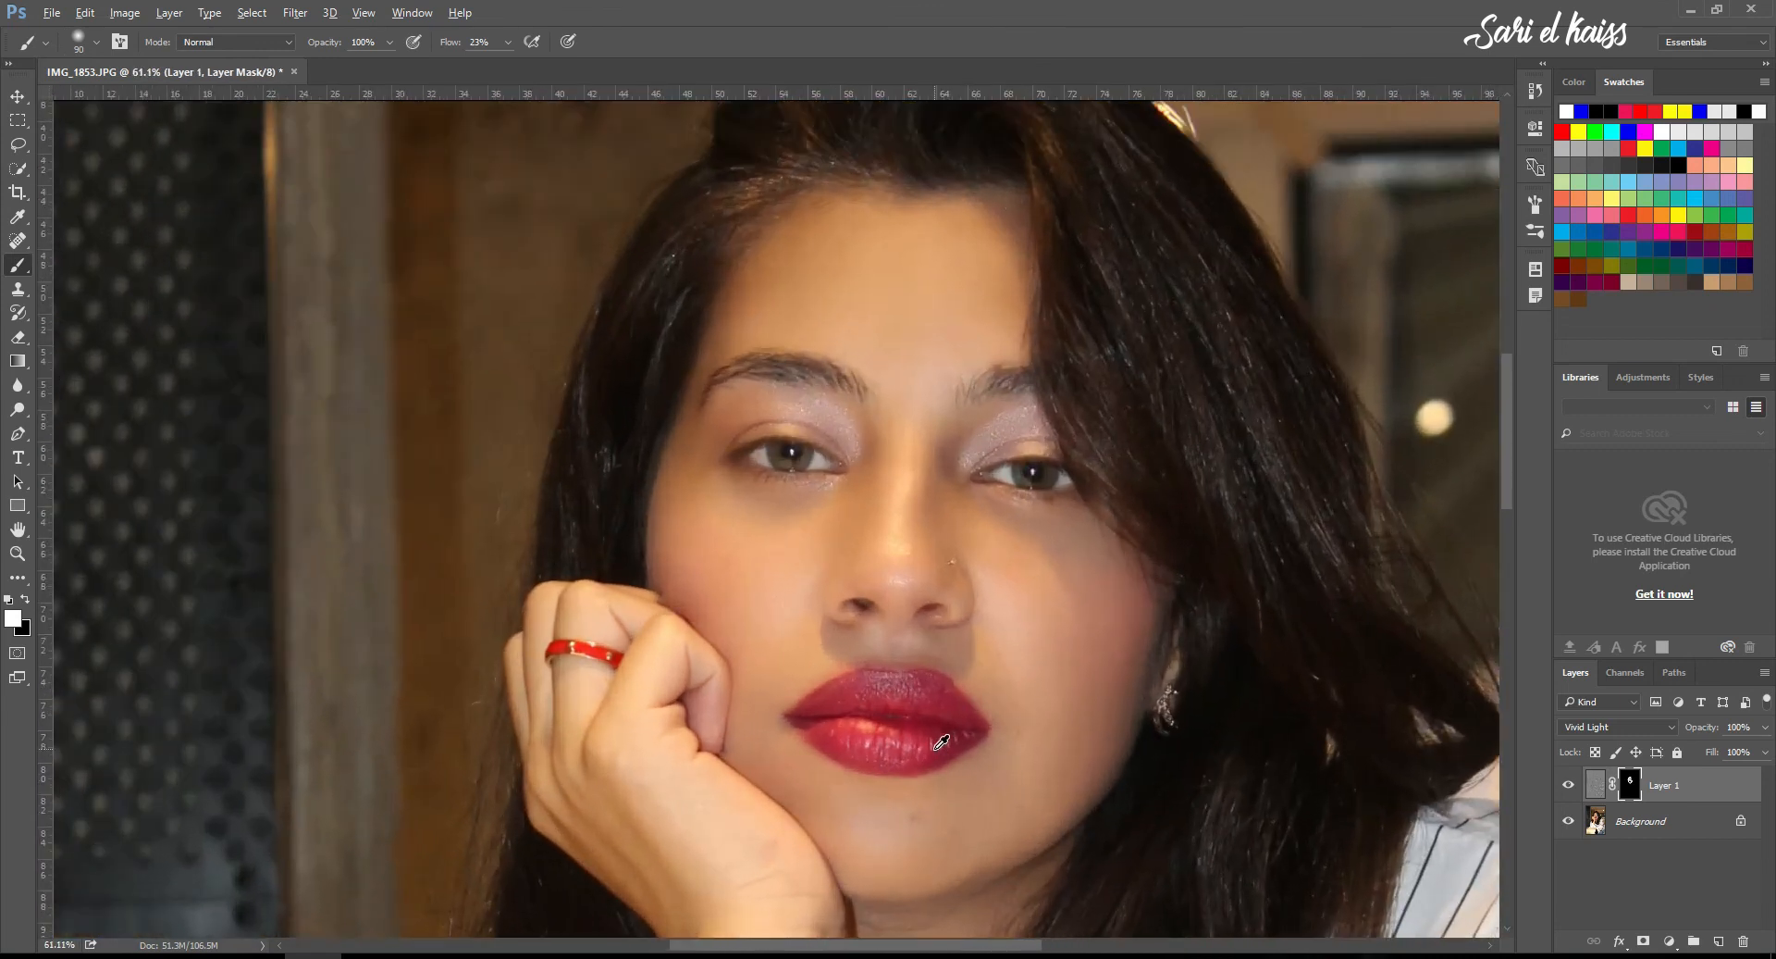